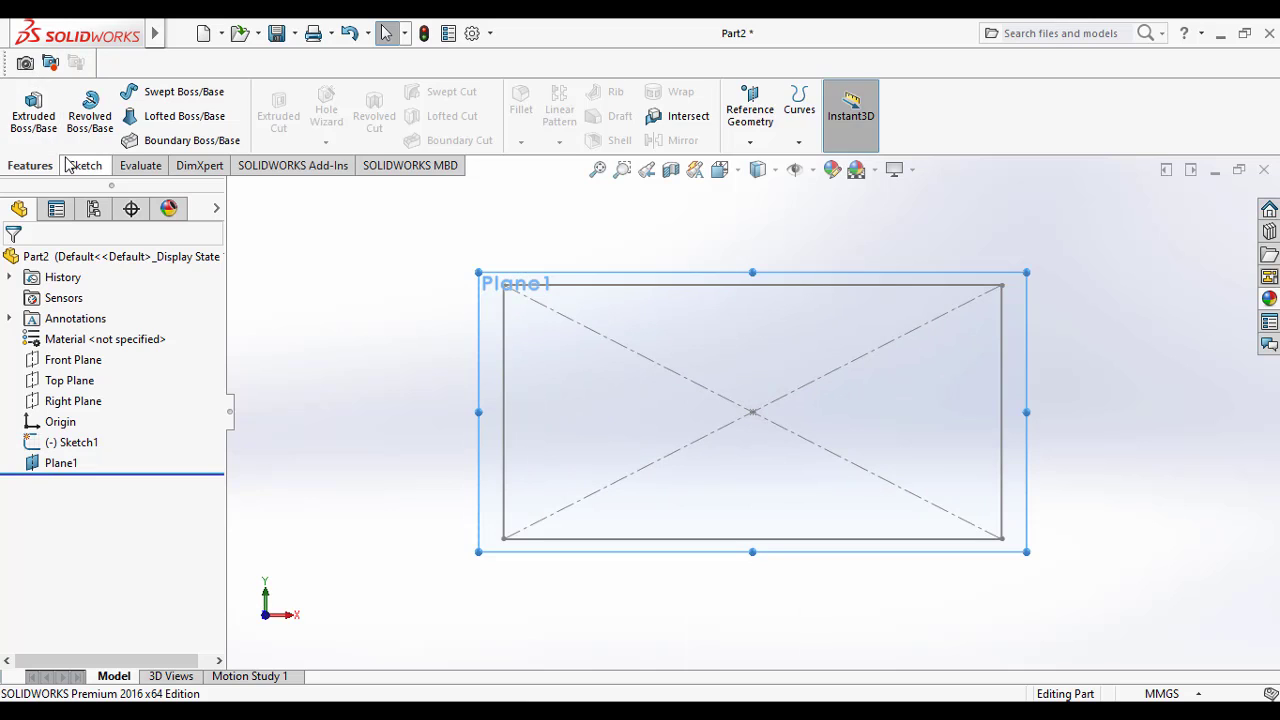
Step: Sketch a center rectangle about 57 mm wide on Plane1, with its lower corner on the large rectangle's bottom edge, and close the sketch
left_click(85, 165)
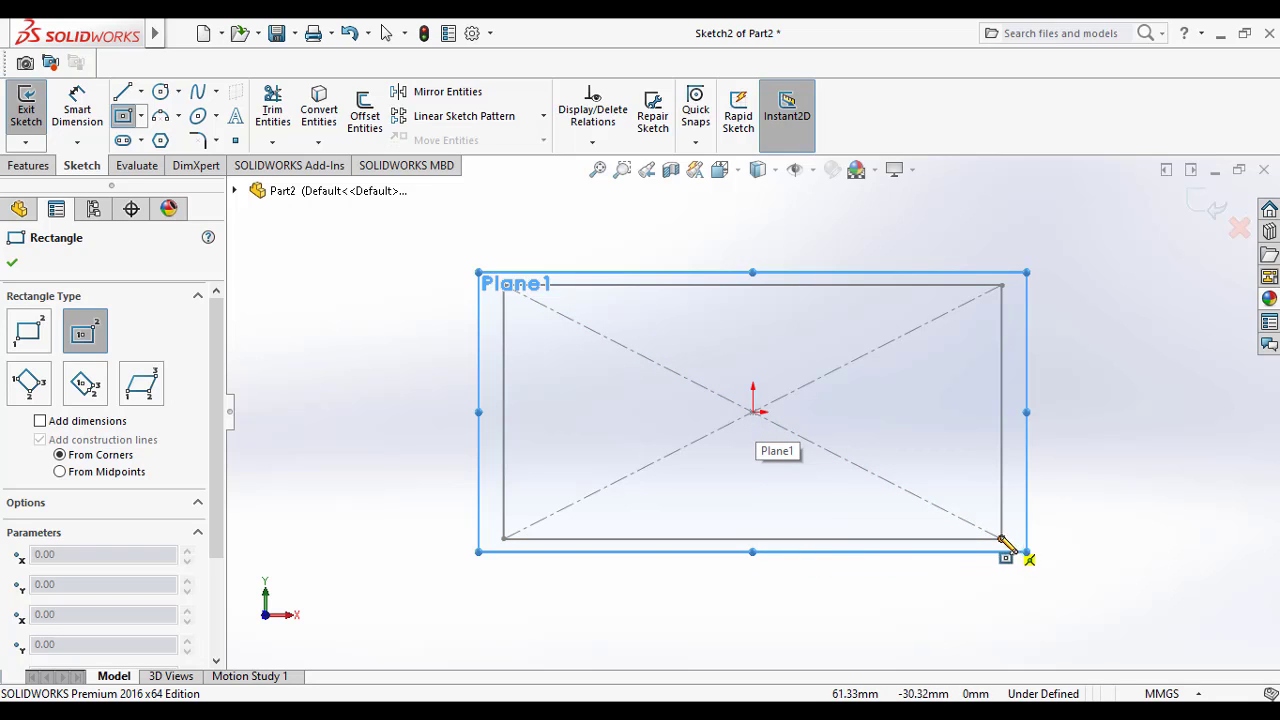
left_click(839, 506)
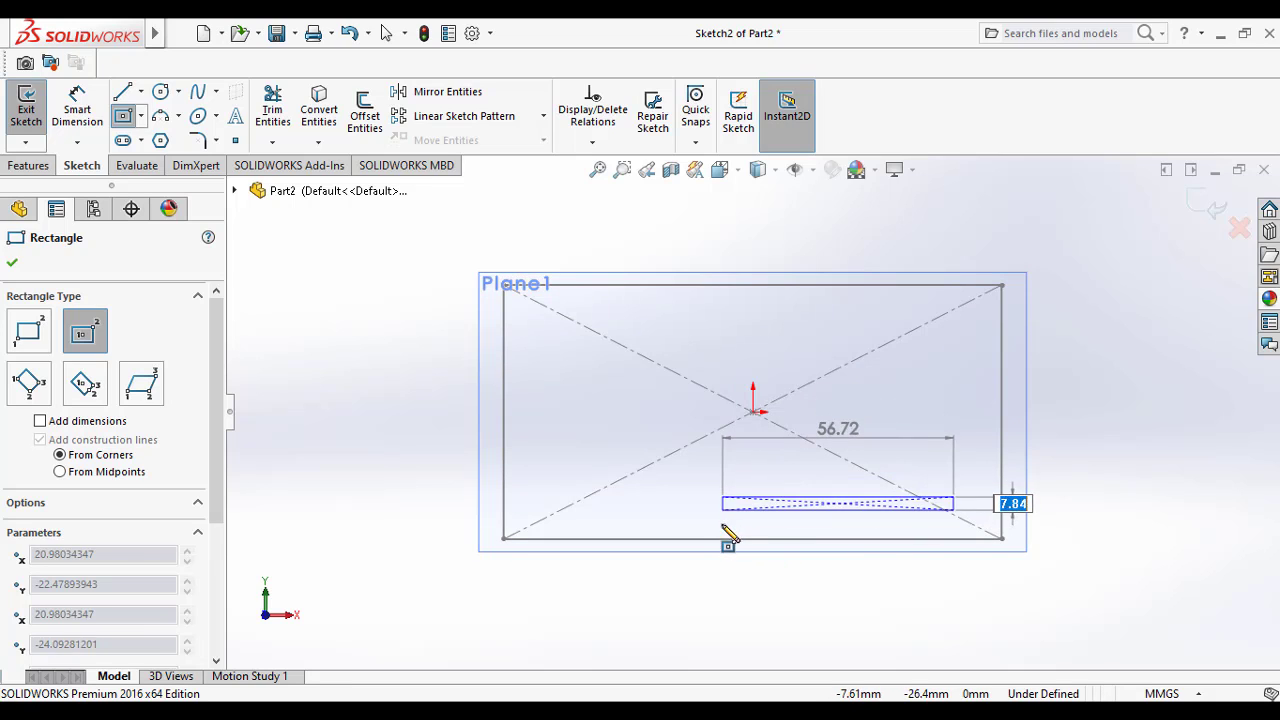
left_click(725, 538)
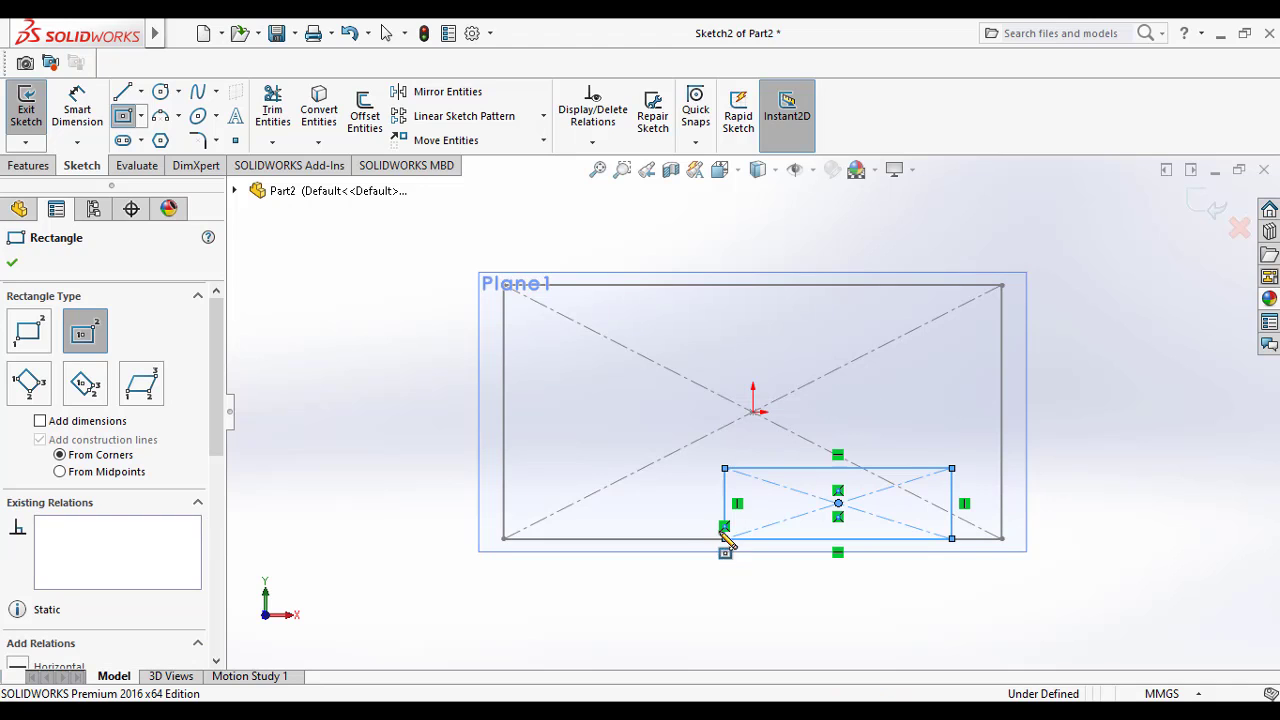
left_click(12, 263)
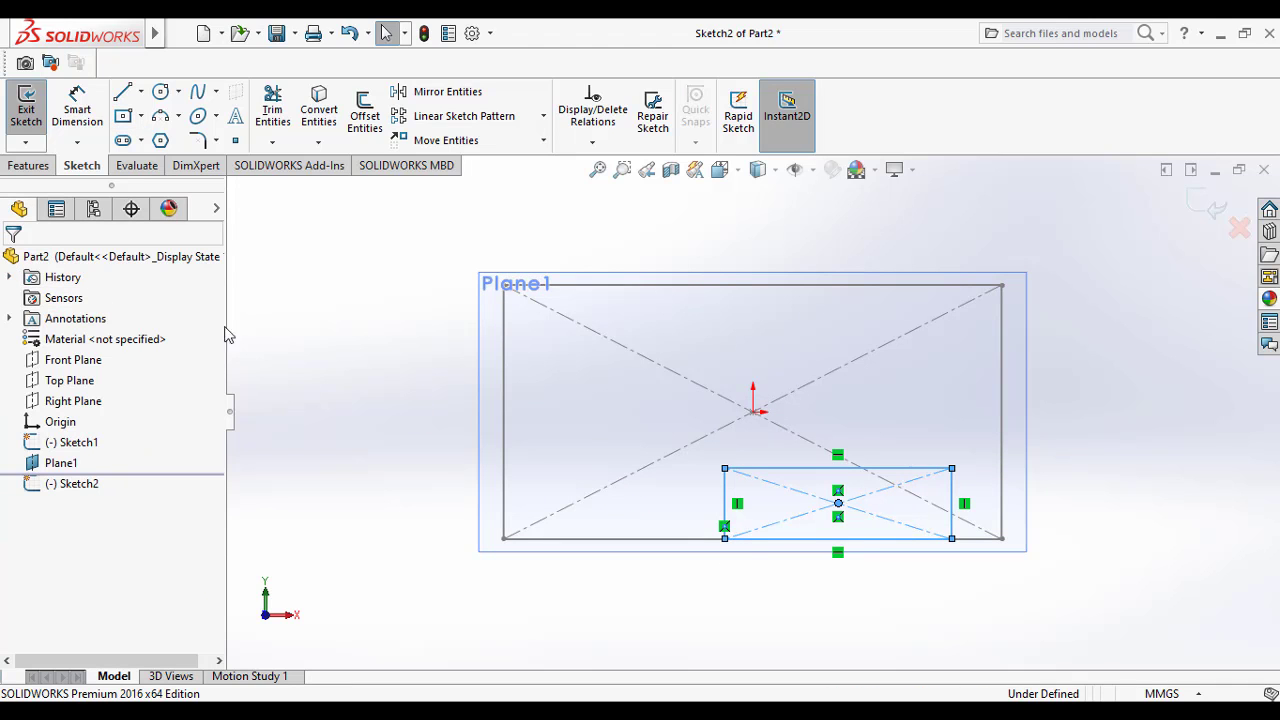
mouse_move(566, 429)
middle_mouse_down()
mouse_move(580, 449)
mouse_move(523, 534)
middle_mouse_up()
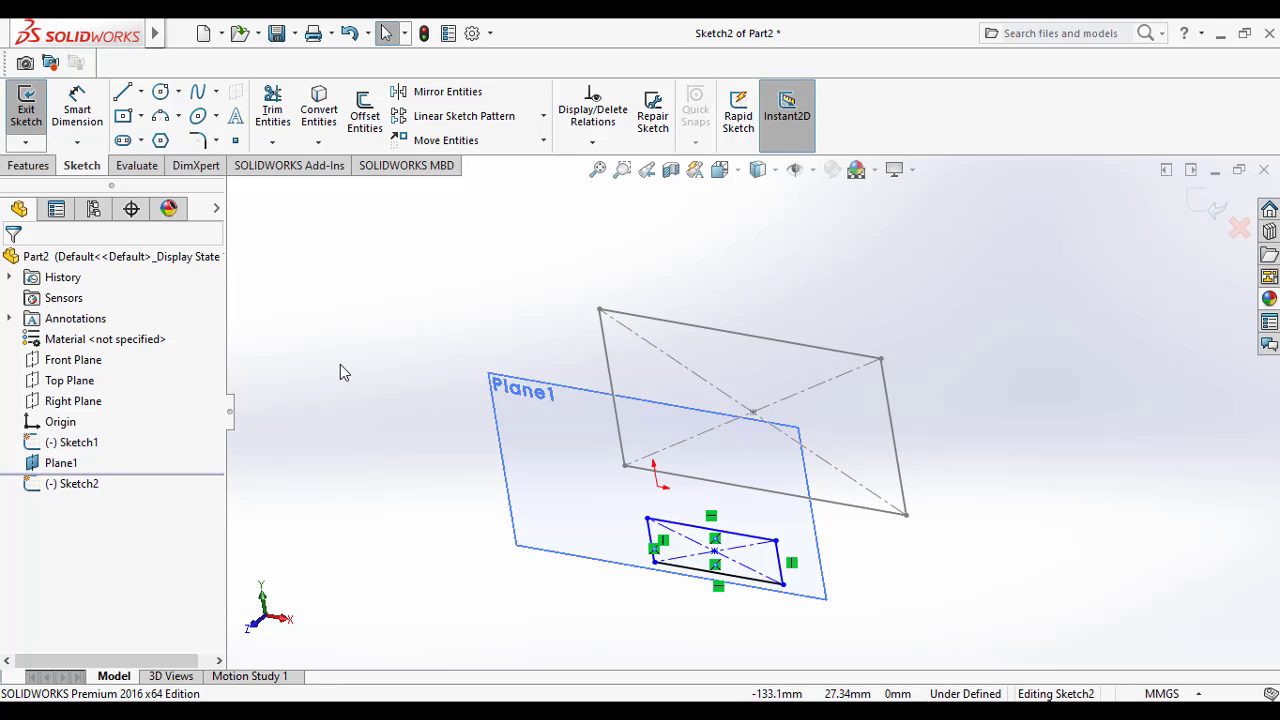
left_click(20, 120)
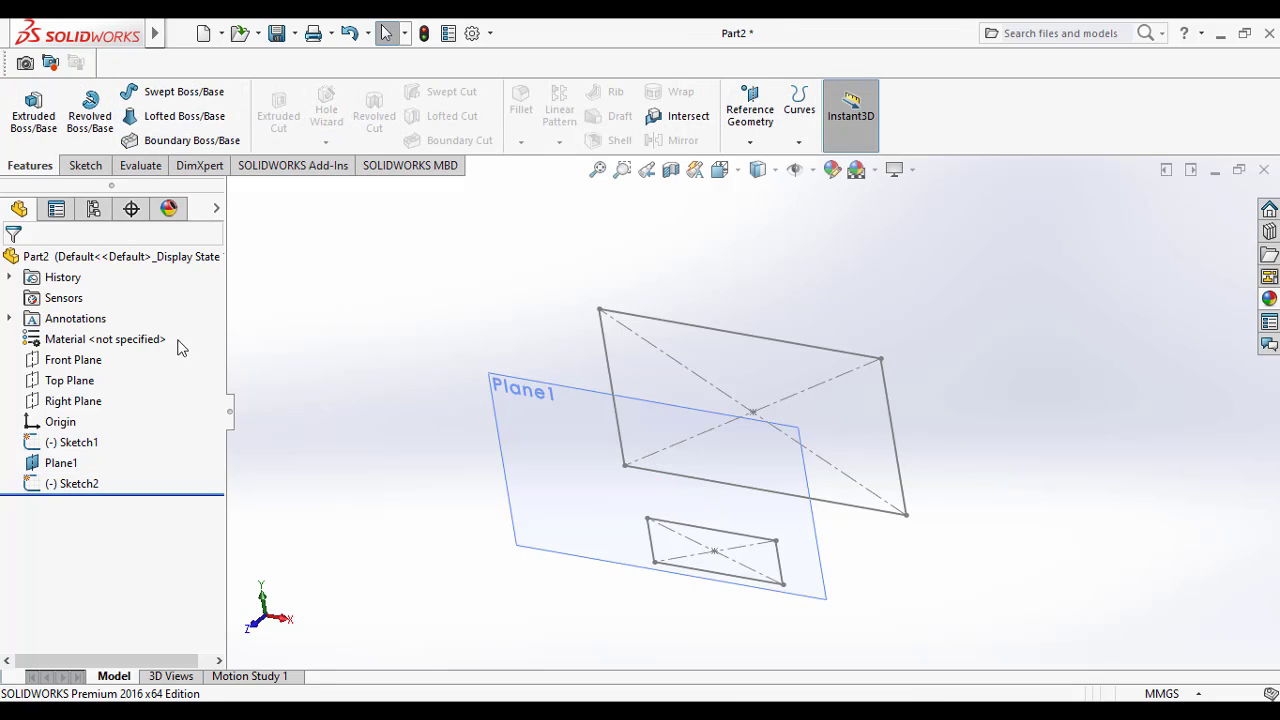
Step: Create a reference plane offset 60 mm from the Front Plane, flipped to the side opposite Plane1
left_click(85, 359)
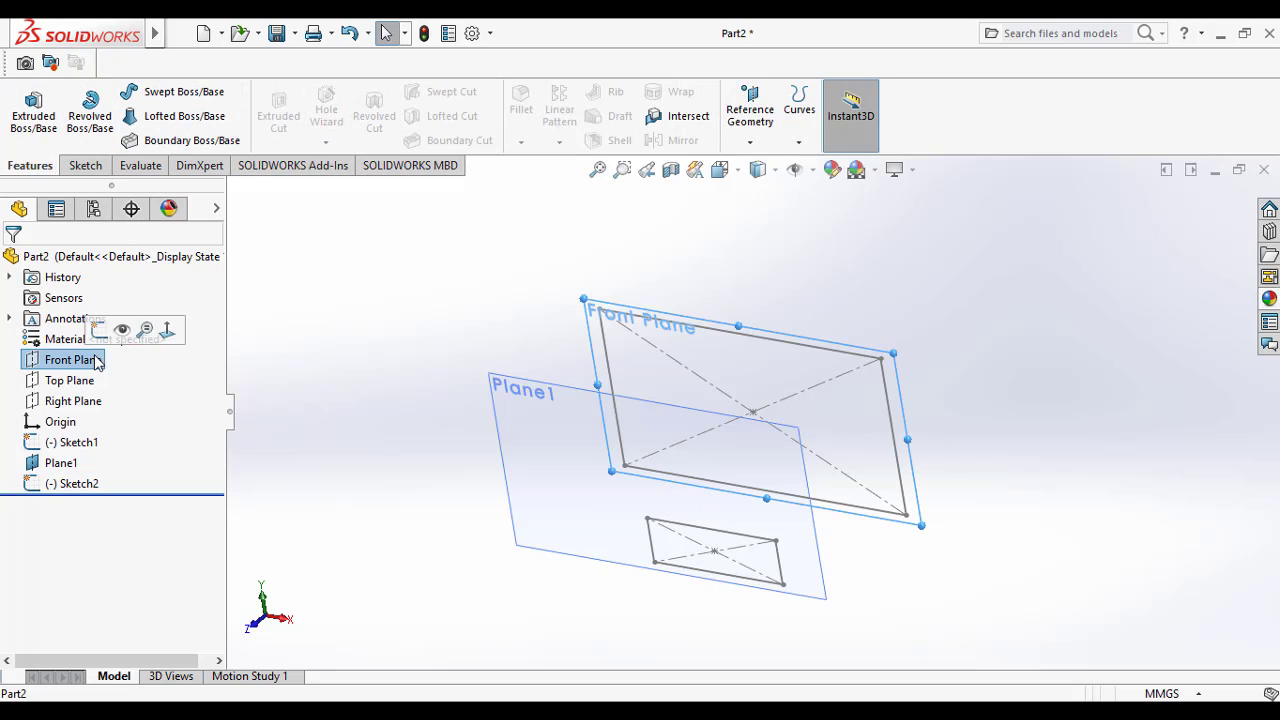
left_click(750, 141)
left_click(767, 164)
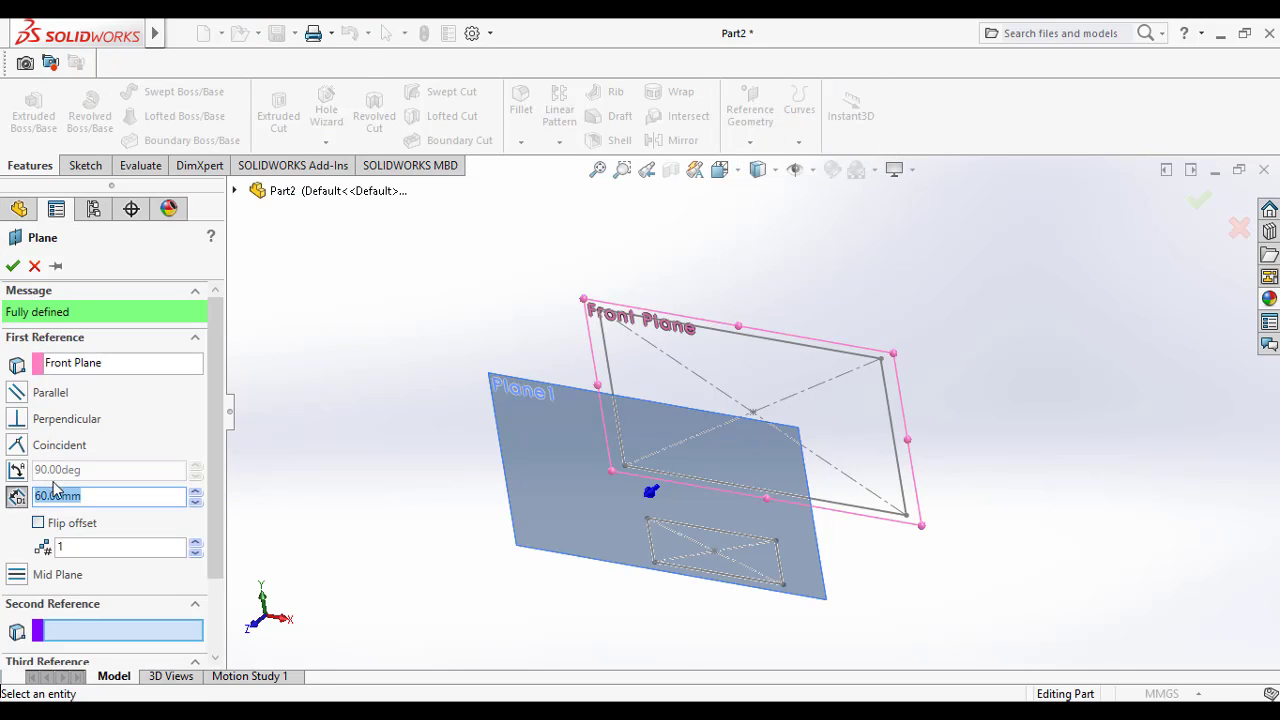
left_click(39, 524)
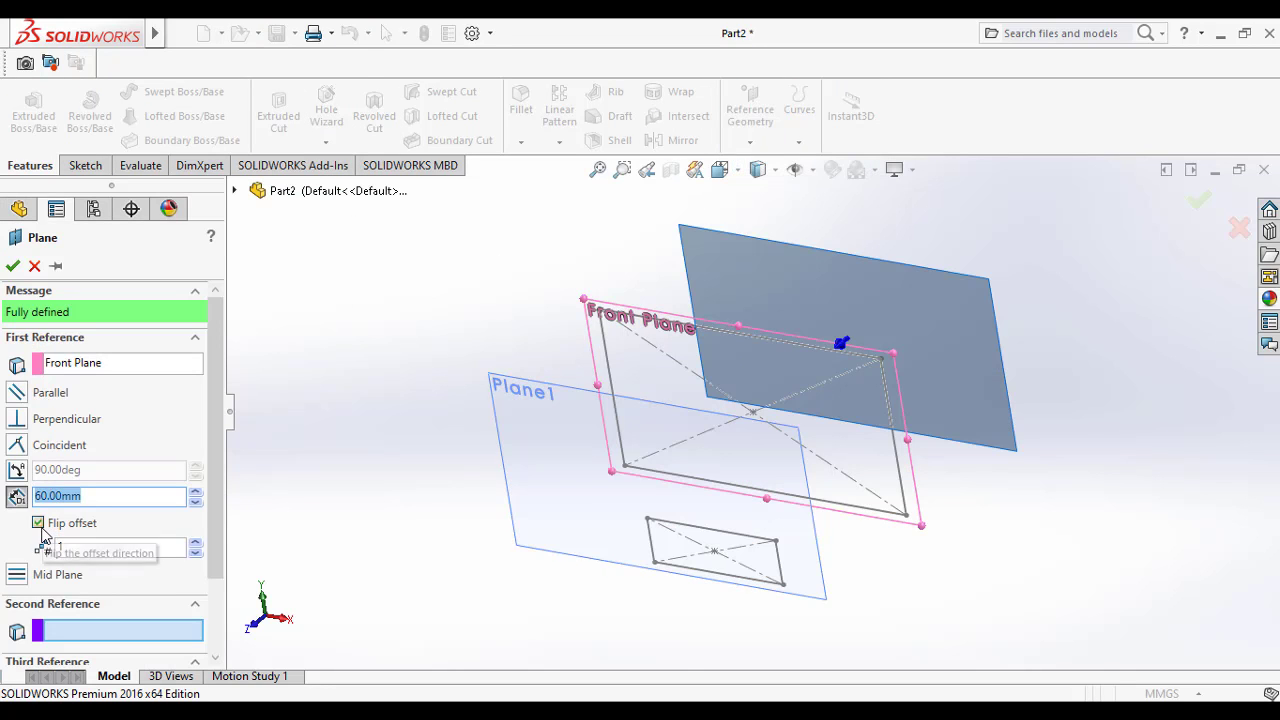
left_click(14, 266)
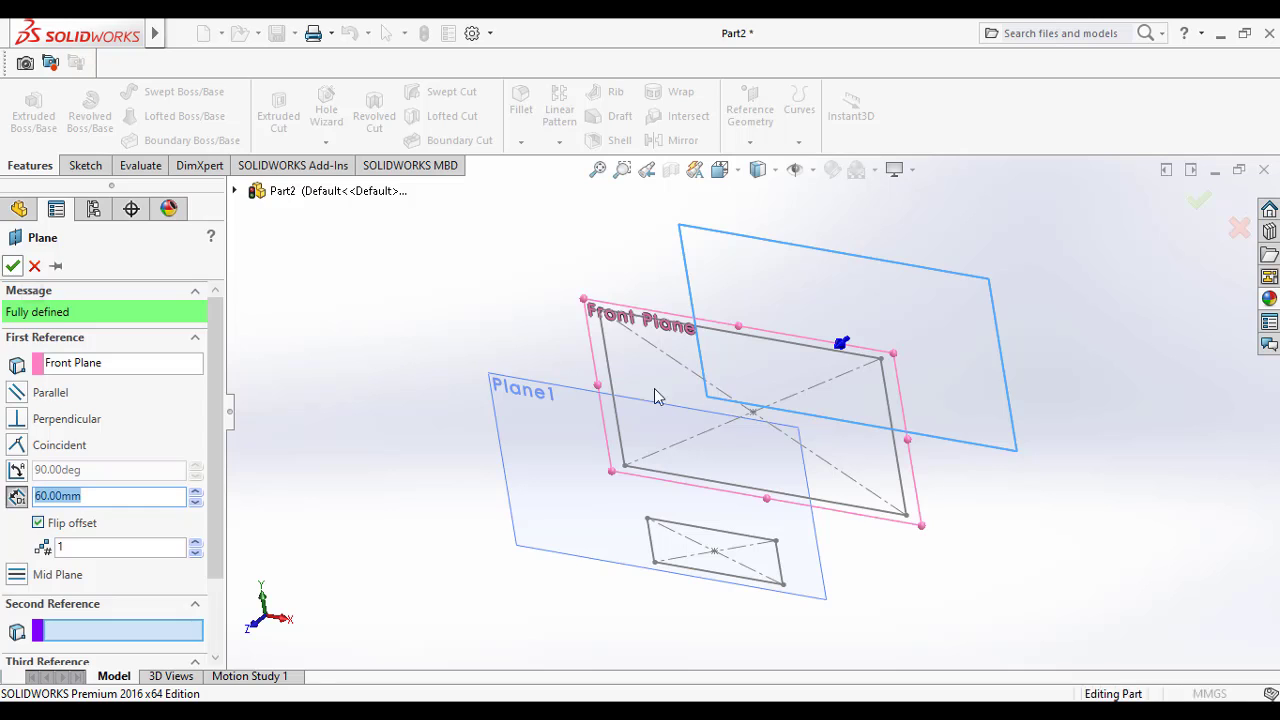
Step: Sketch a center rectangle on Plane2 sharing the small Plane1 rectangle's center and lower-left corner, and close the sketch
right_click(950, 372)
left_click(1045, 310)
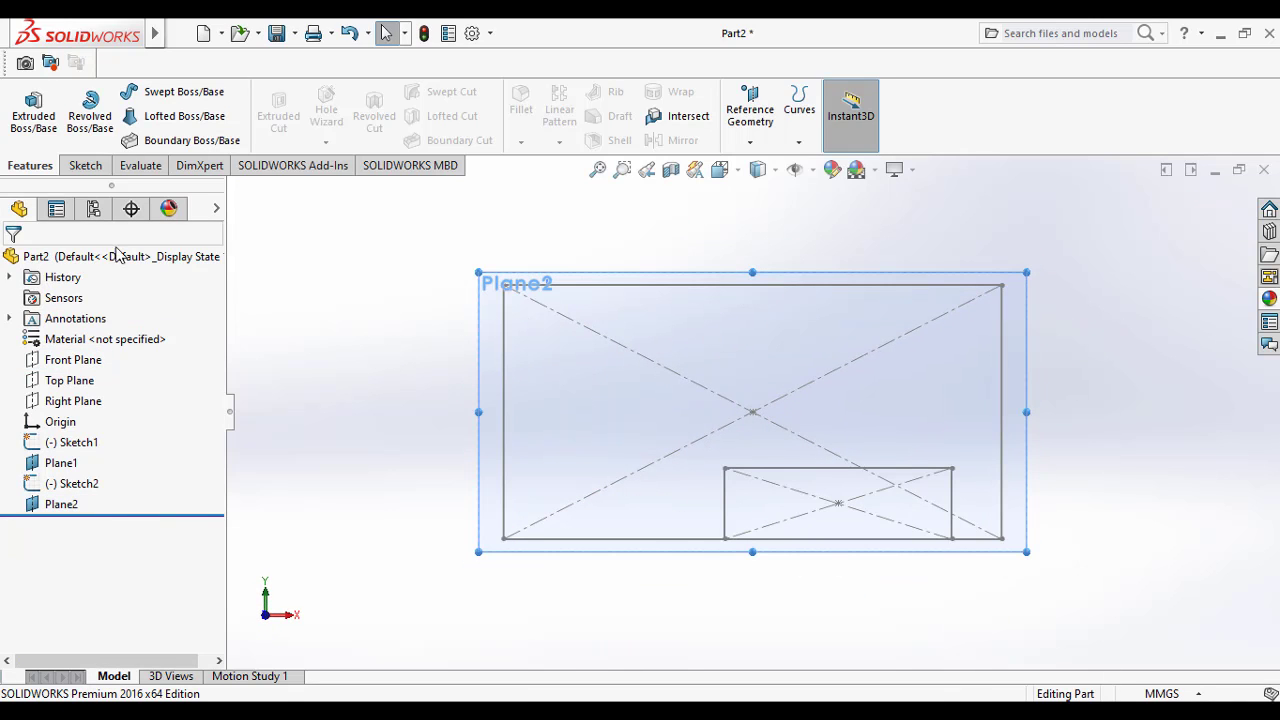
left_click(85, 166)
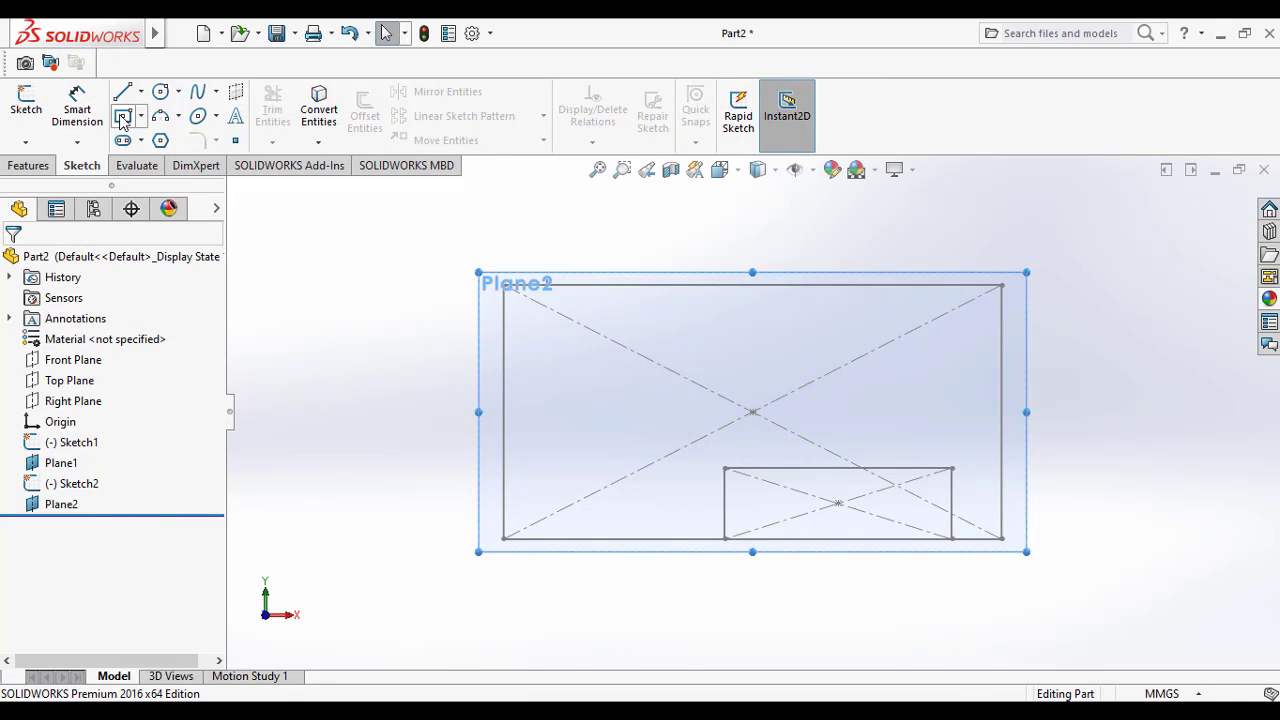
left_click(122, 118)
left_click(838, 503)
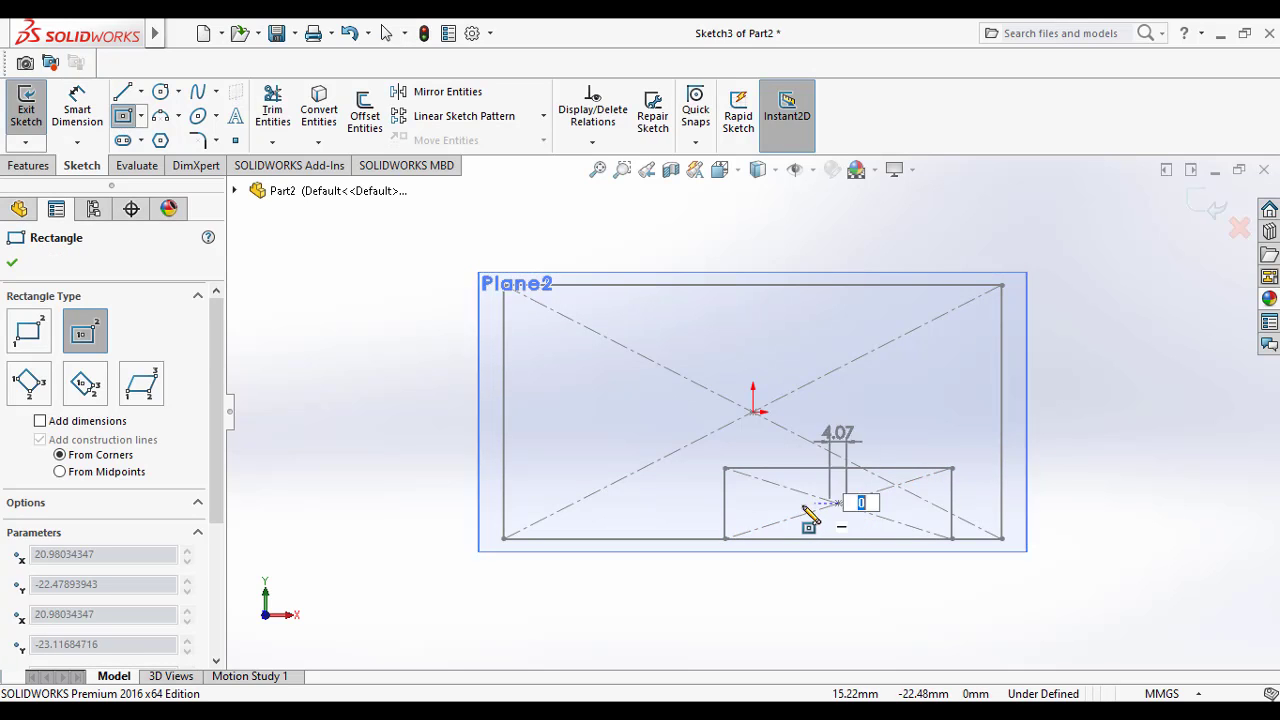
left_click(725, 539)
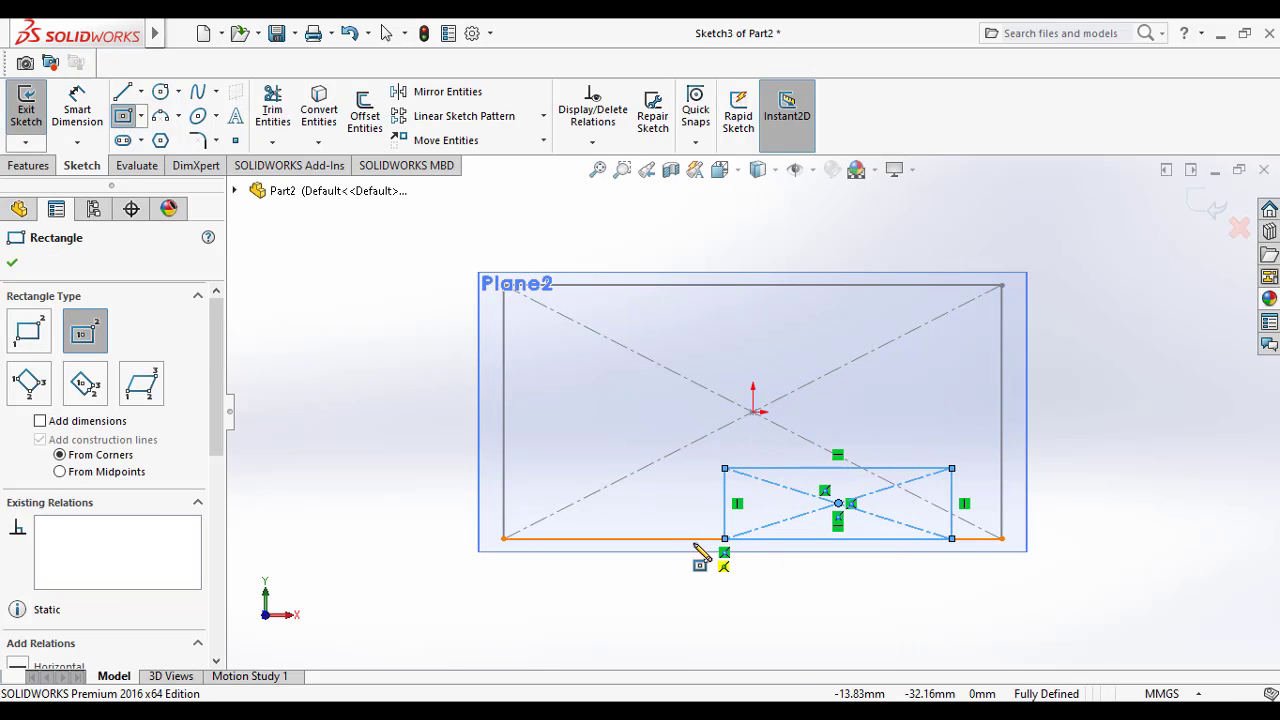
key("Escape")
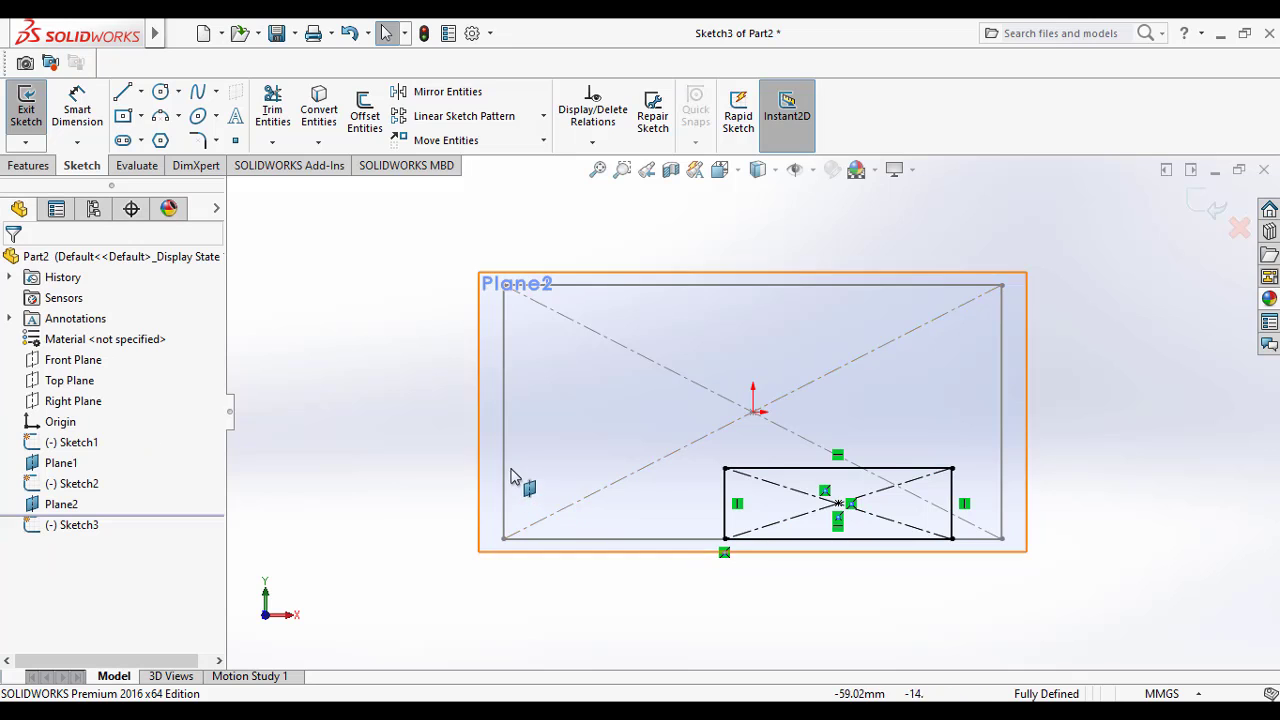
mouse_move(517, 483)
middle_mouse_down()
mouse_move(456, 485)
mouse_move(426, 503)
middle_mouse_up()
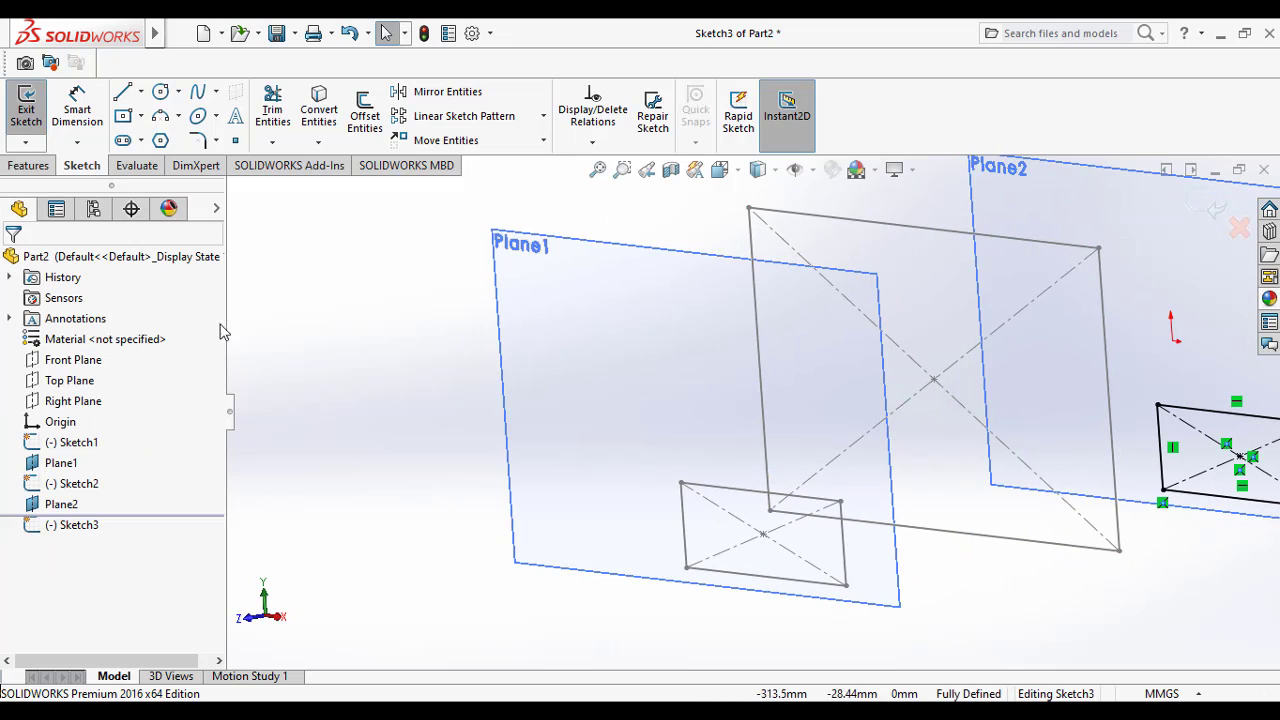
left_click(22, 115)
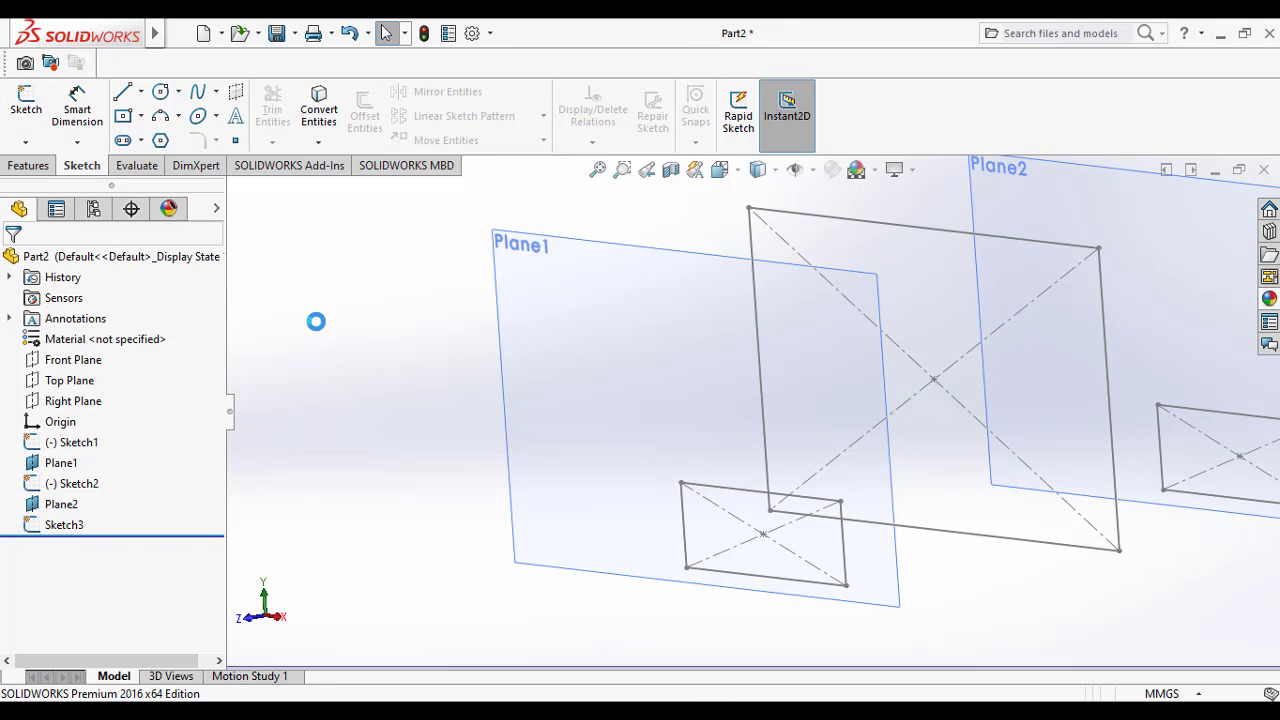
scroll(426, 438, "up", 3)
middle_click_drag(490, 449, 463, 457)
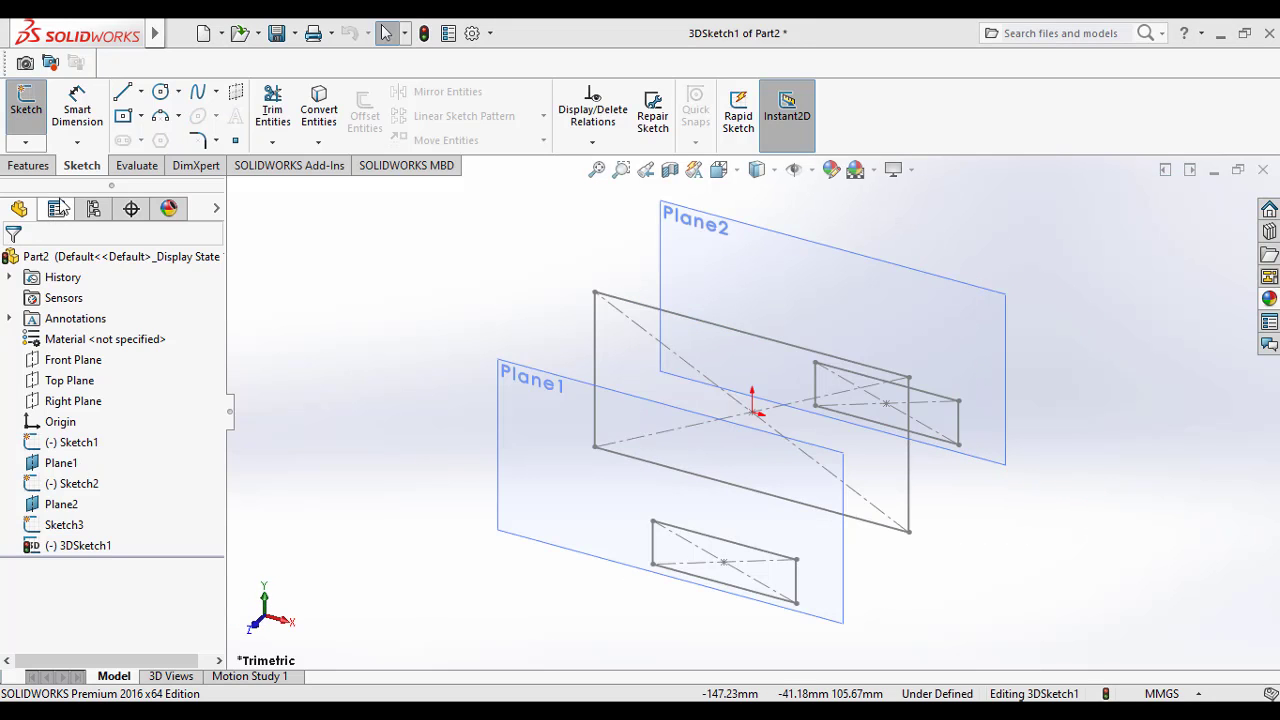
left_click(26, 110)
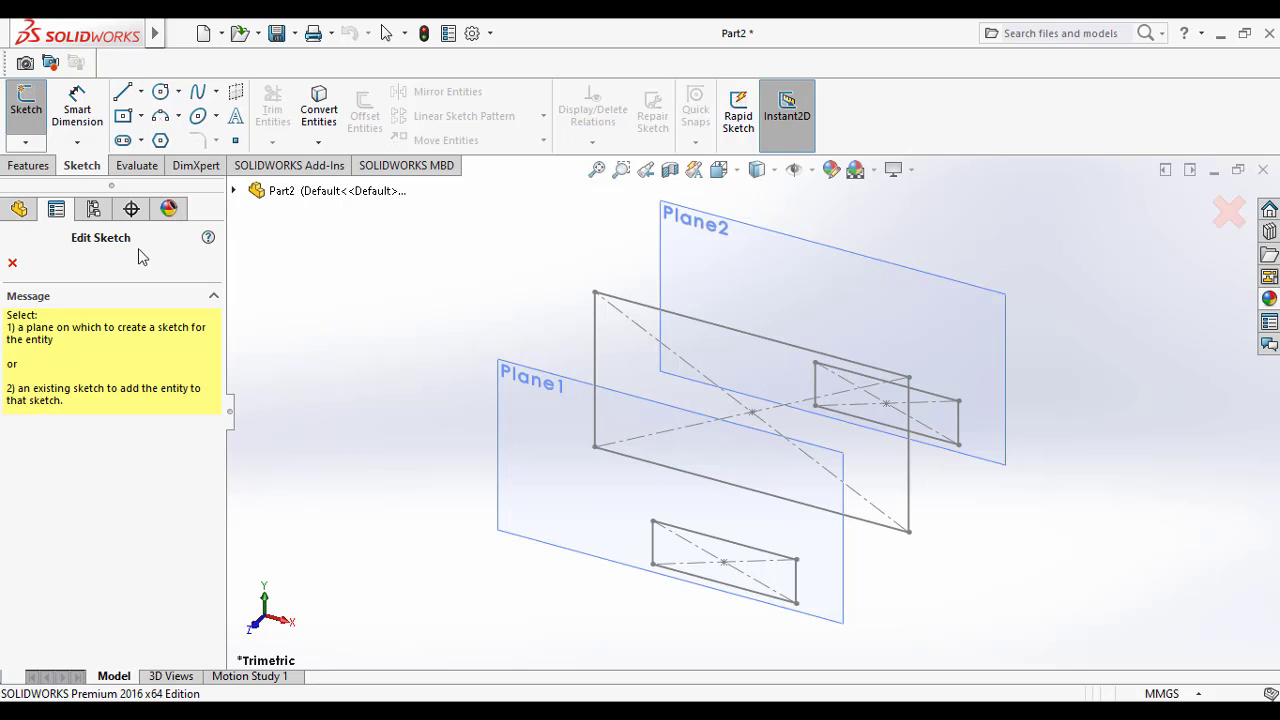
key("Escape")
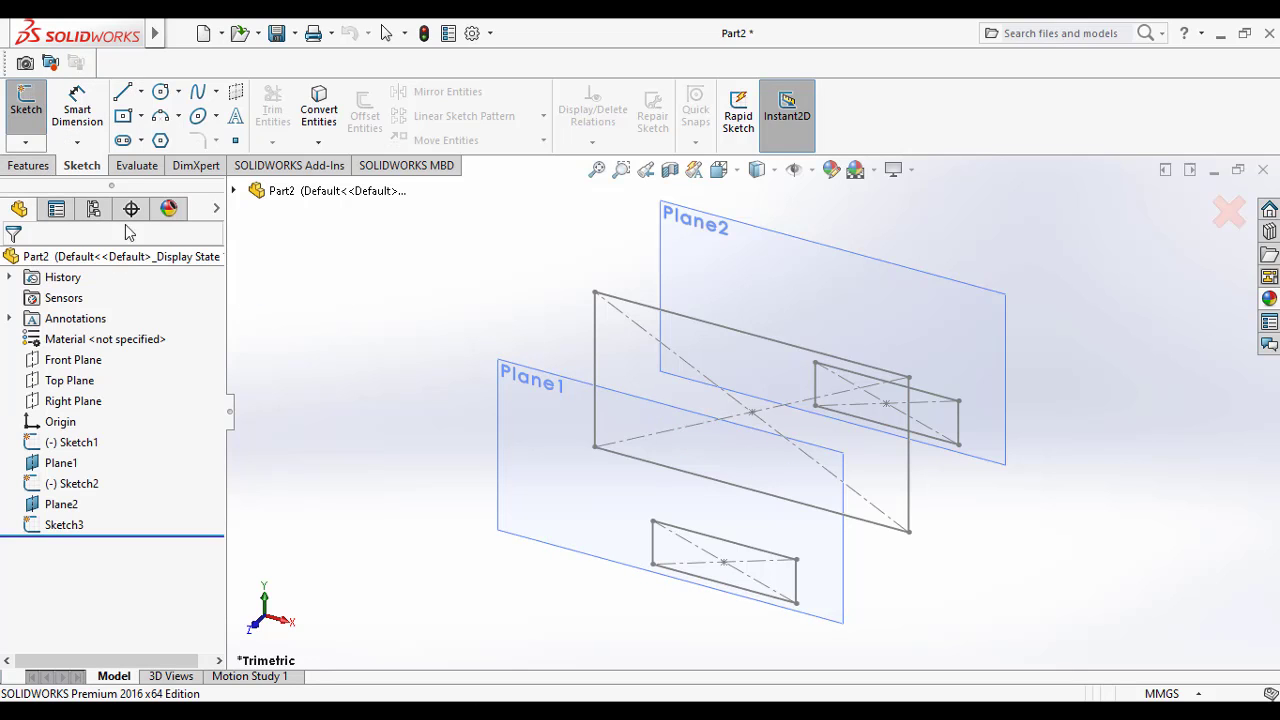
Step: Create a 3D sketch with two connected lines joining the upper-right corners of the Plane1, middle and Plane2 rectangles, and close it
left_click(88, 404)
left_click(25, 142)
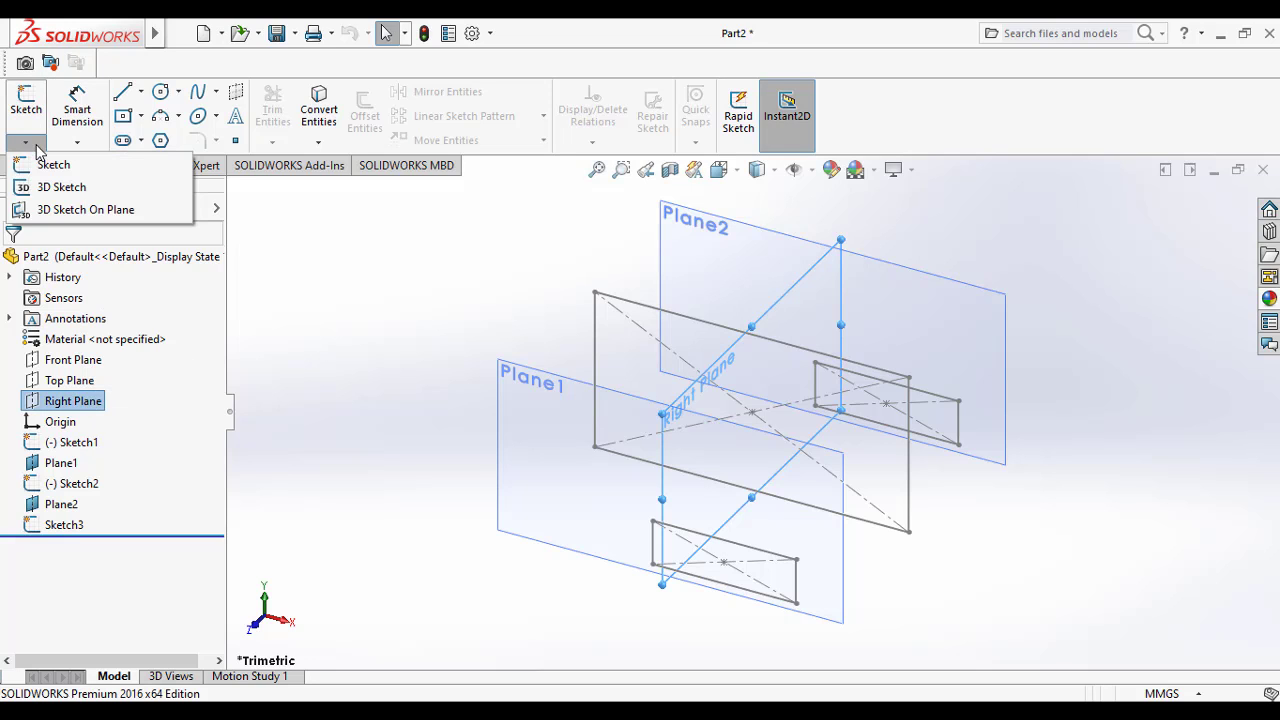
left_click(42, 189)
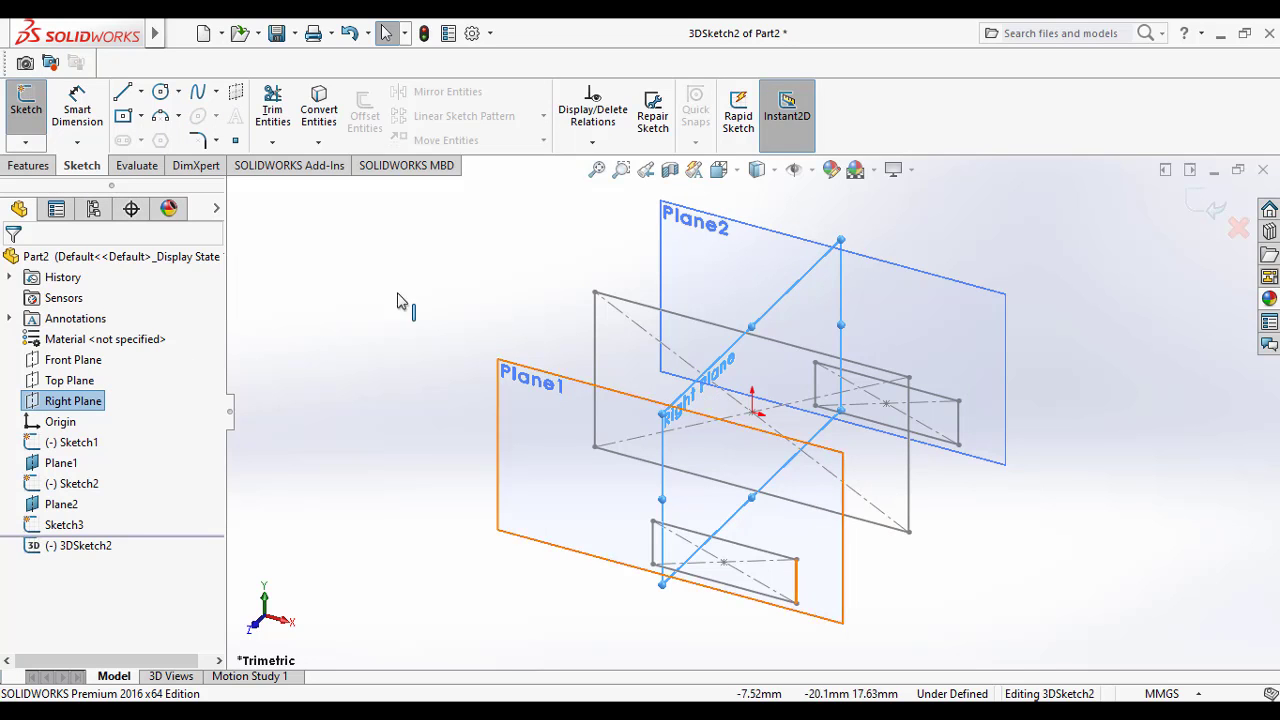
left_click(123, 92)
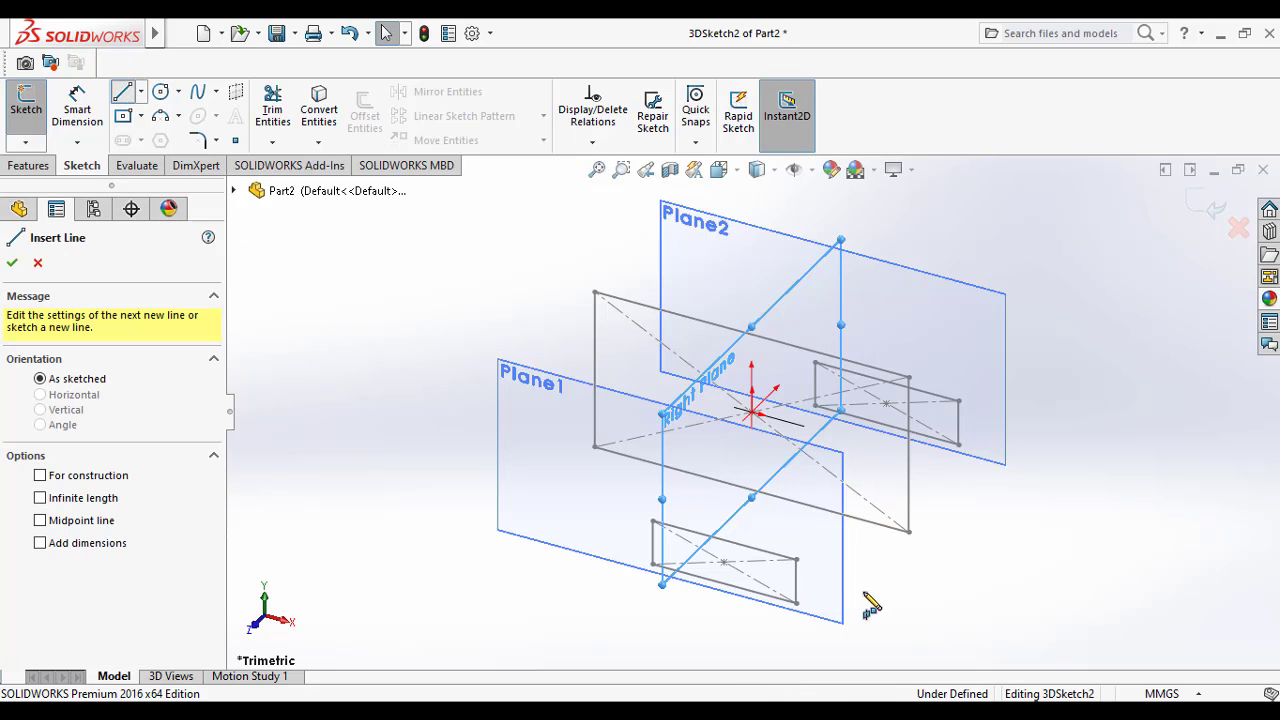
left_click(797, 560)
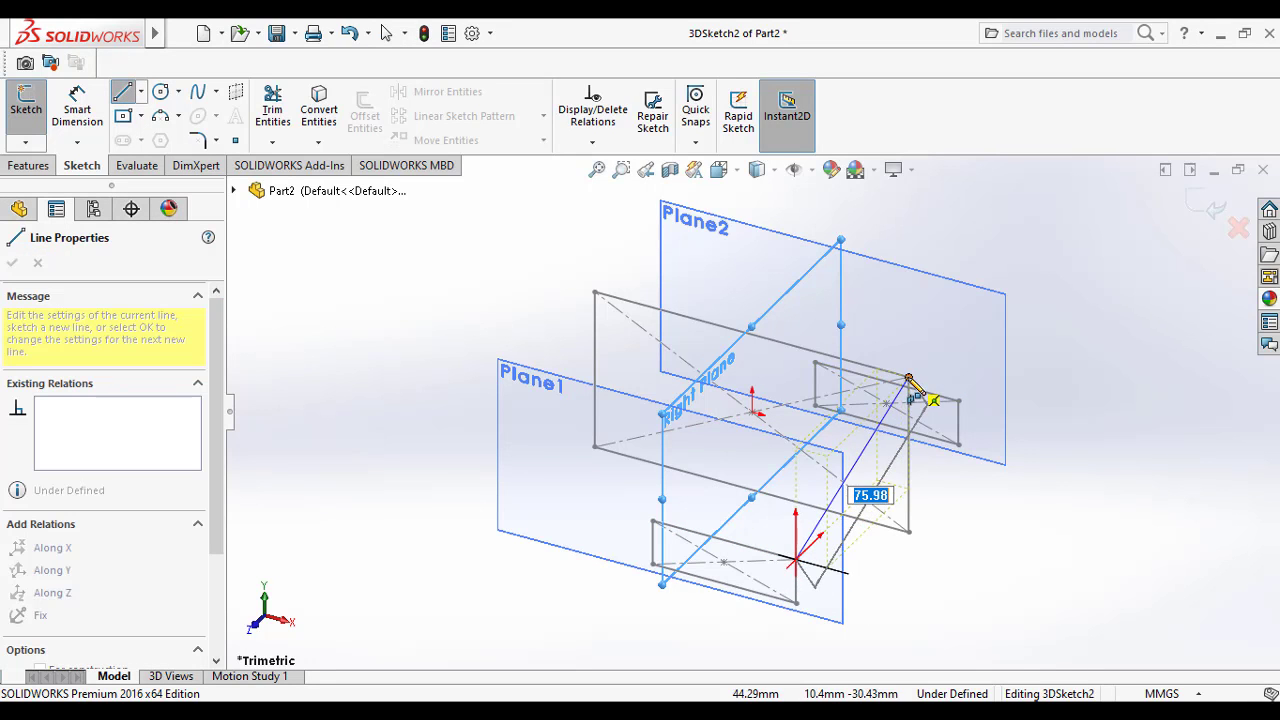
left_click(908, 378)
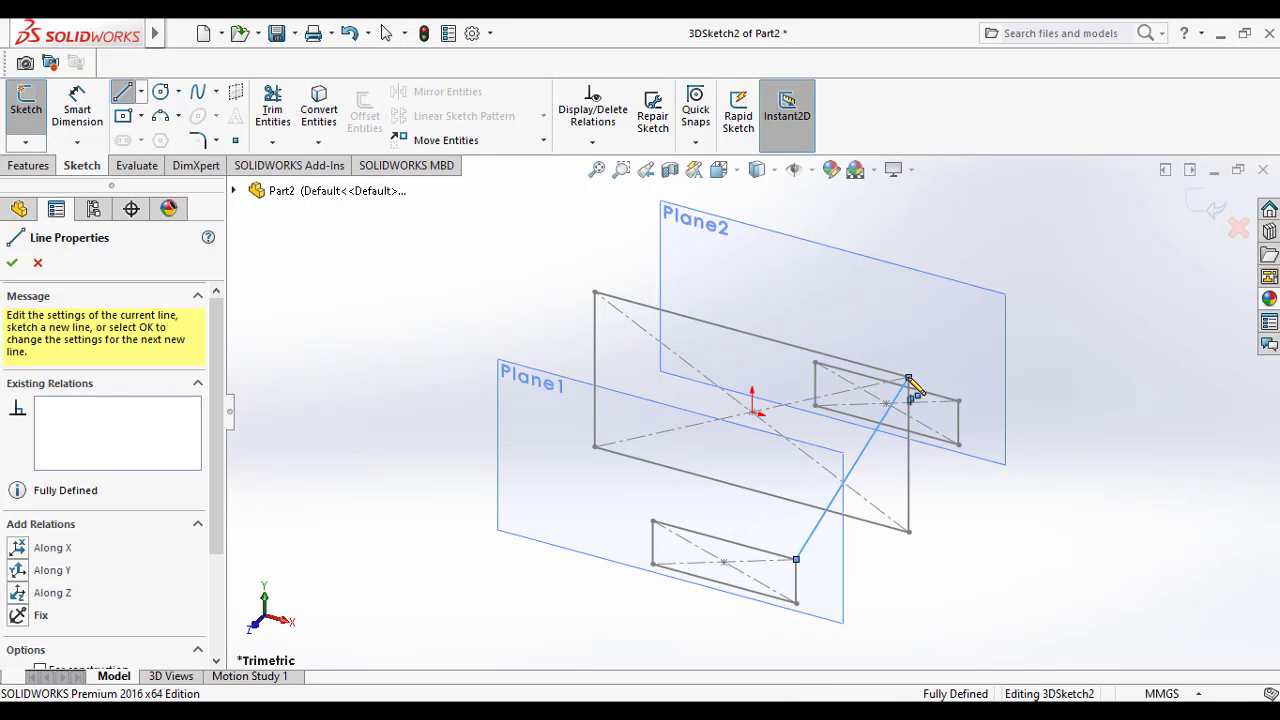
left_click(958, 400)
key("Escape")
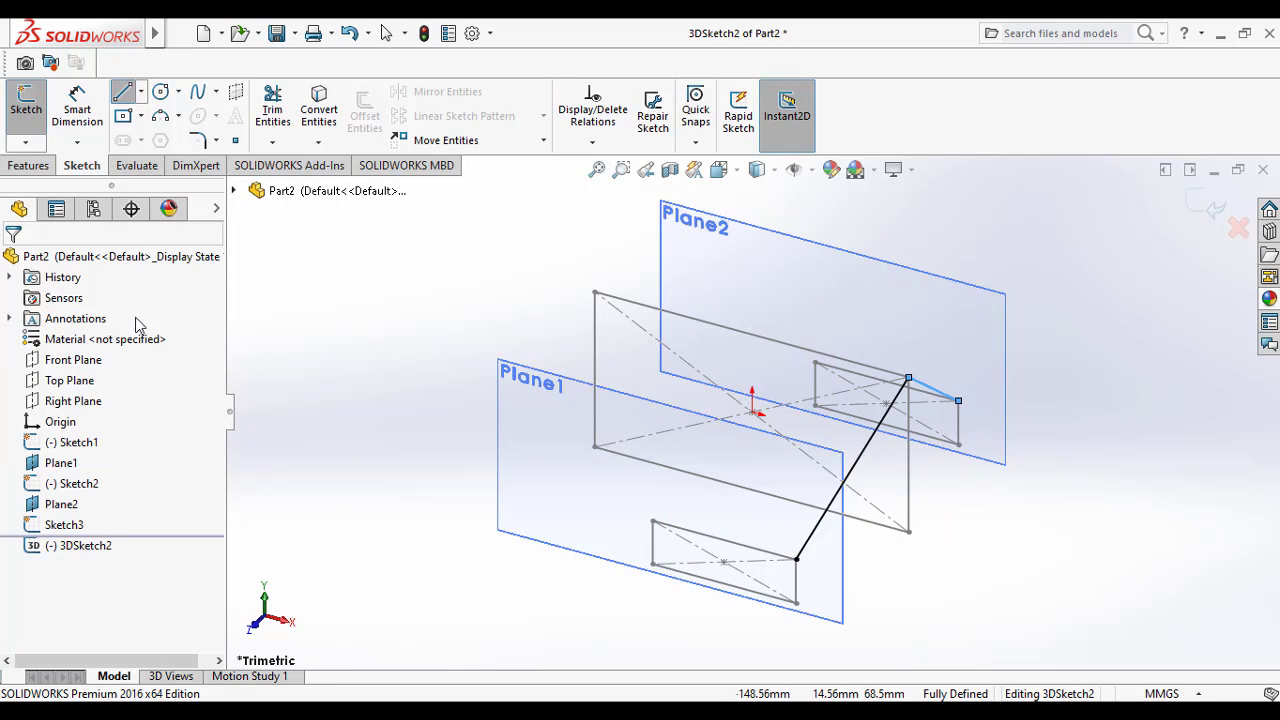
left_click(25, 142)
left_click(30, 163)
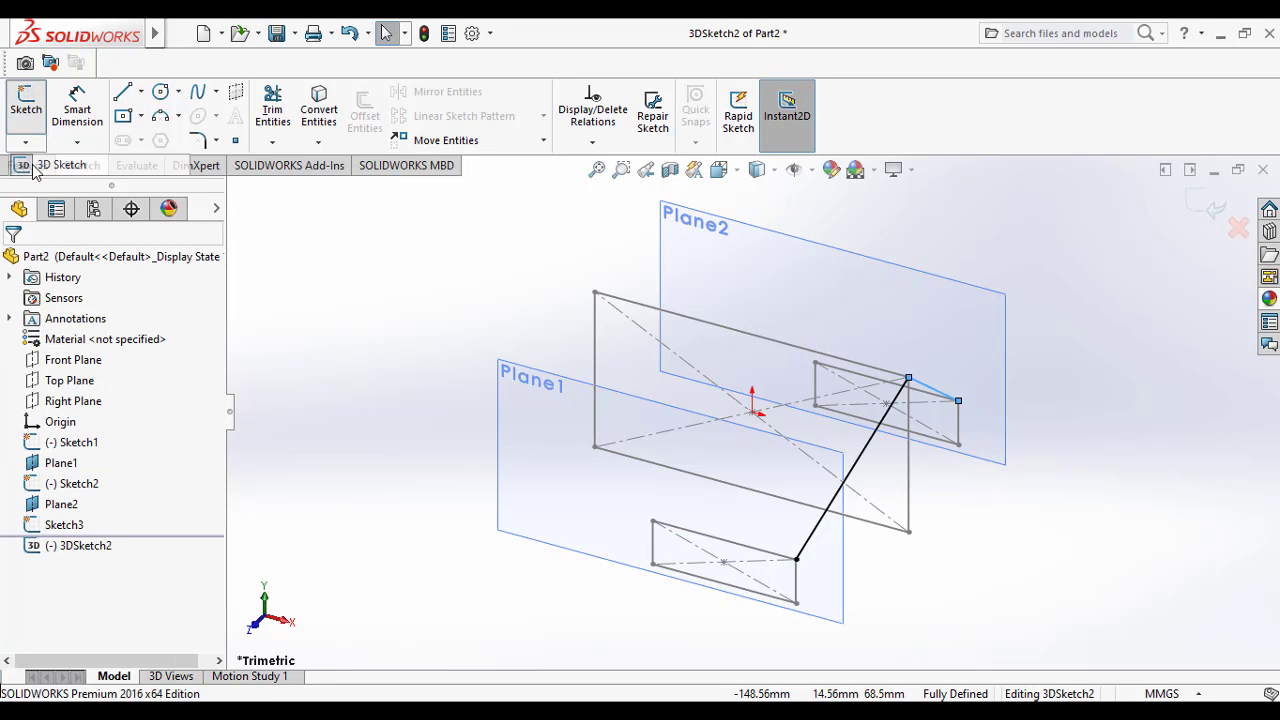
left_click(310, 289)
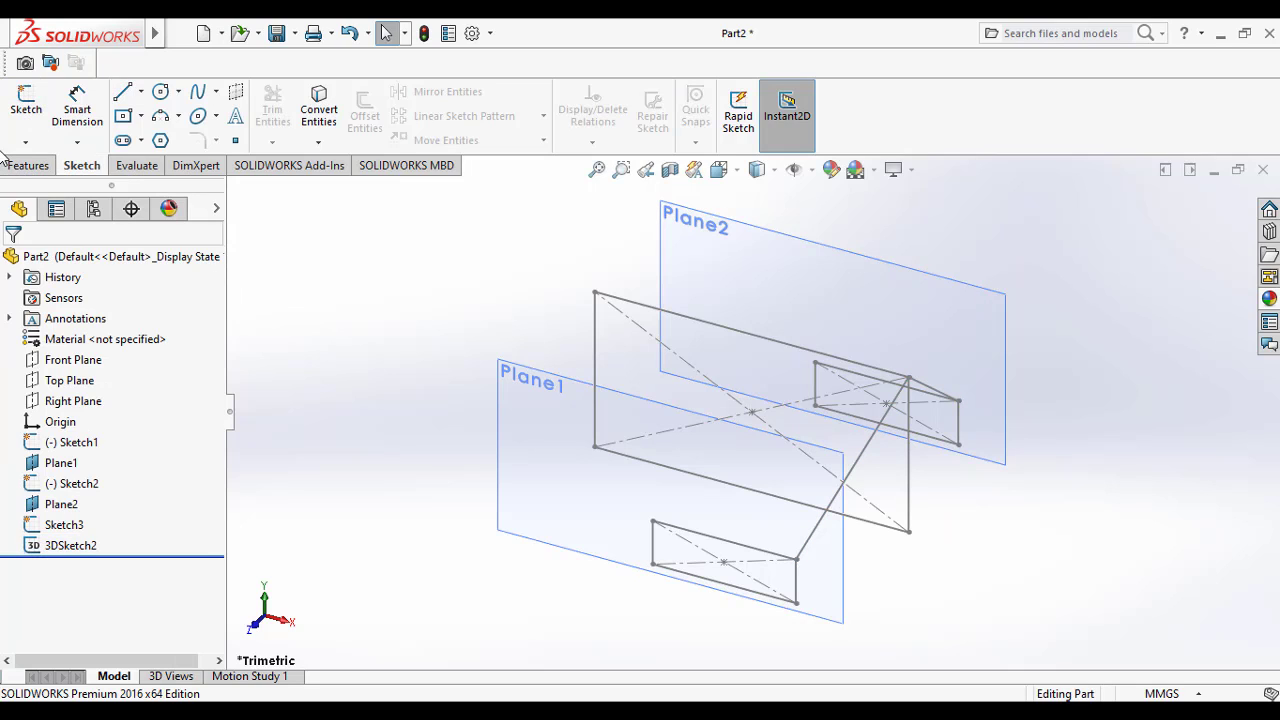
Step: In a new 3D sketch, draw two connected lines joining the upper-left corners of the Plane1, middle and Plane2 rectangles
left_click(84, 404)
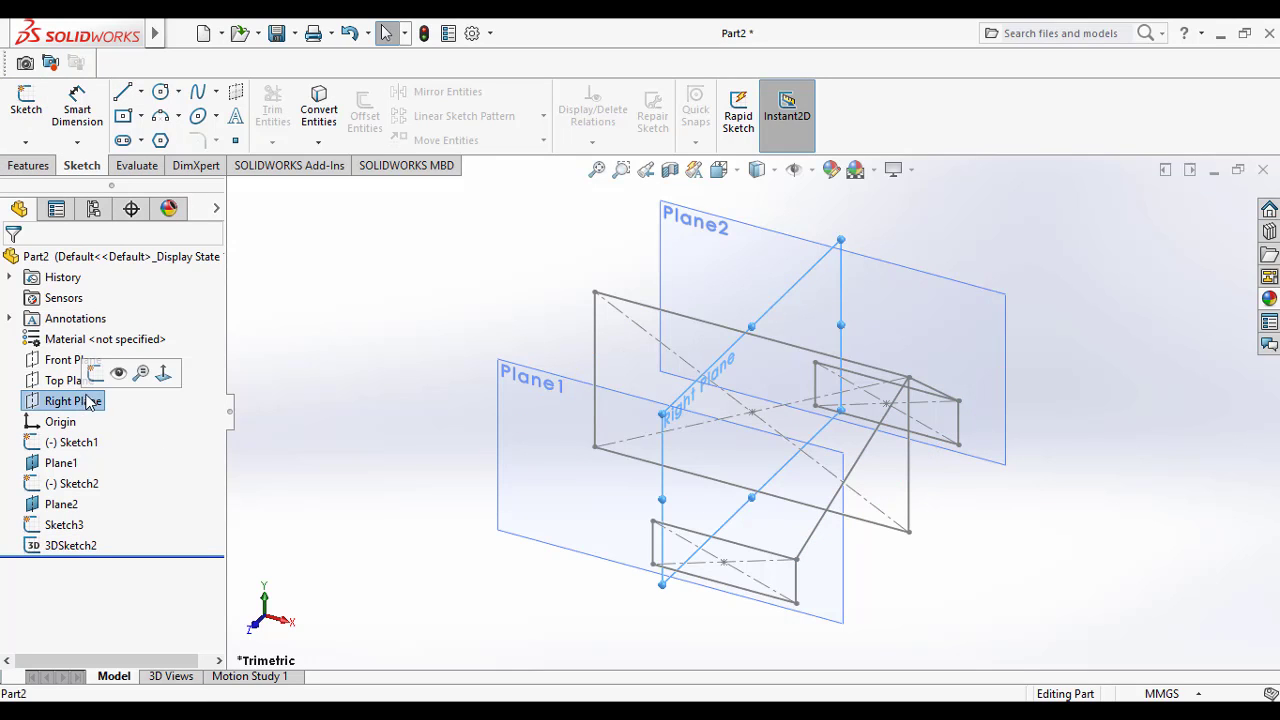
left_click(24, 145)
left_click(42, 184)
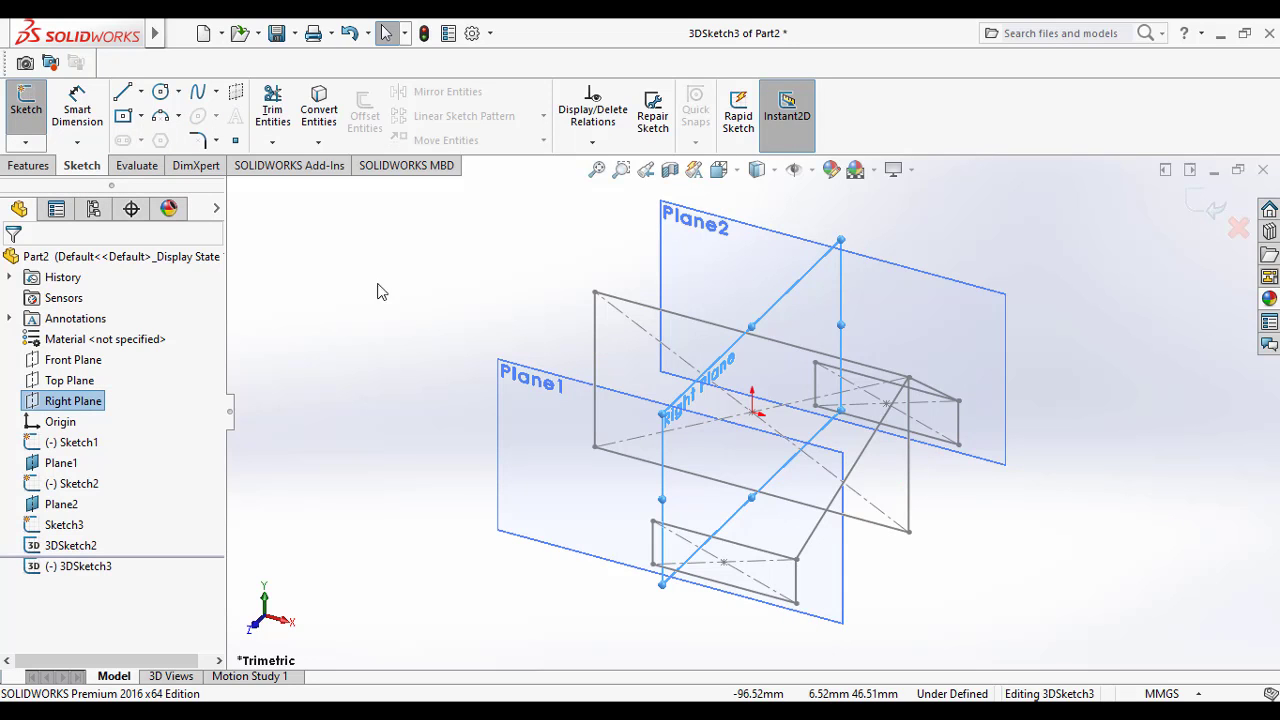
left_click(140, 92)
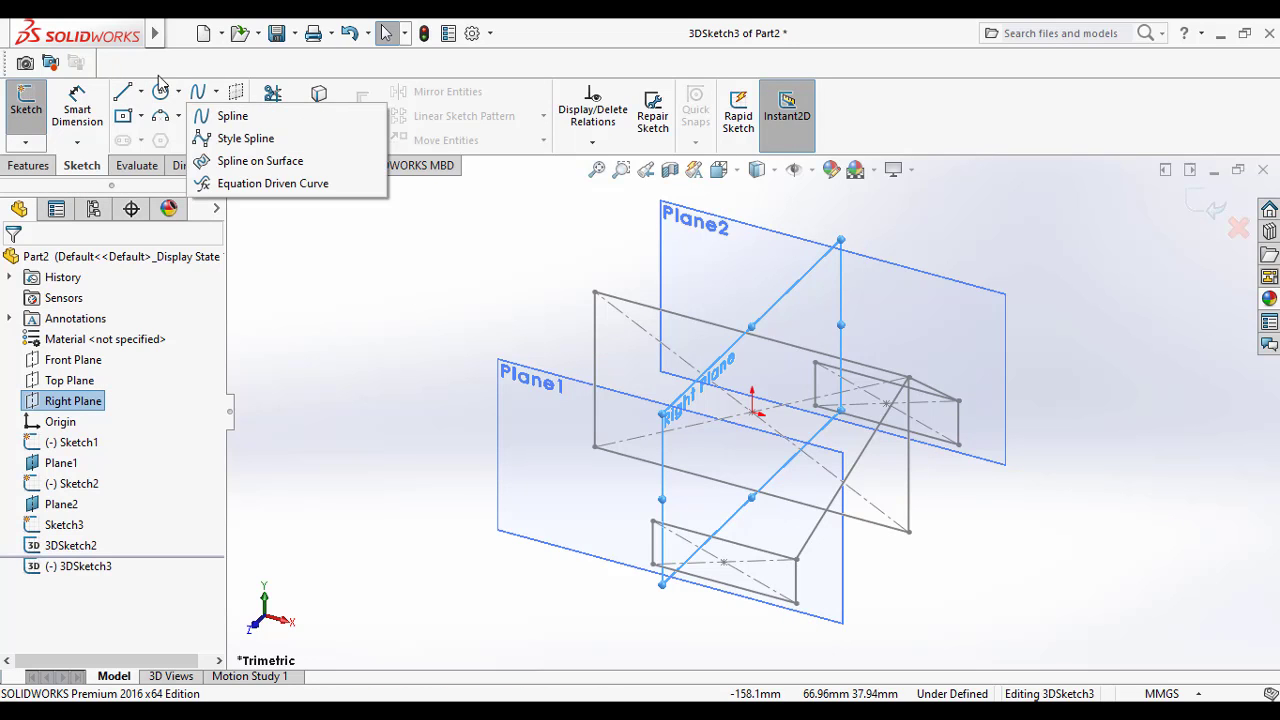
left_click(152, 116)
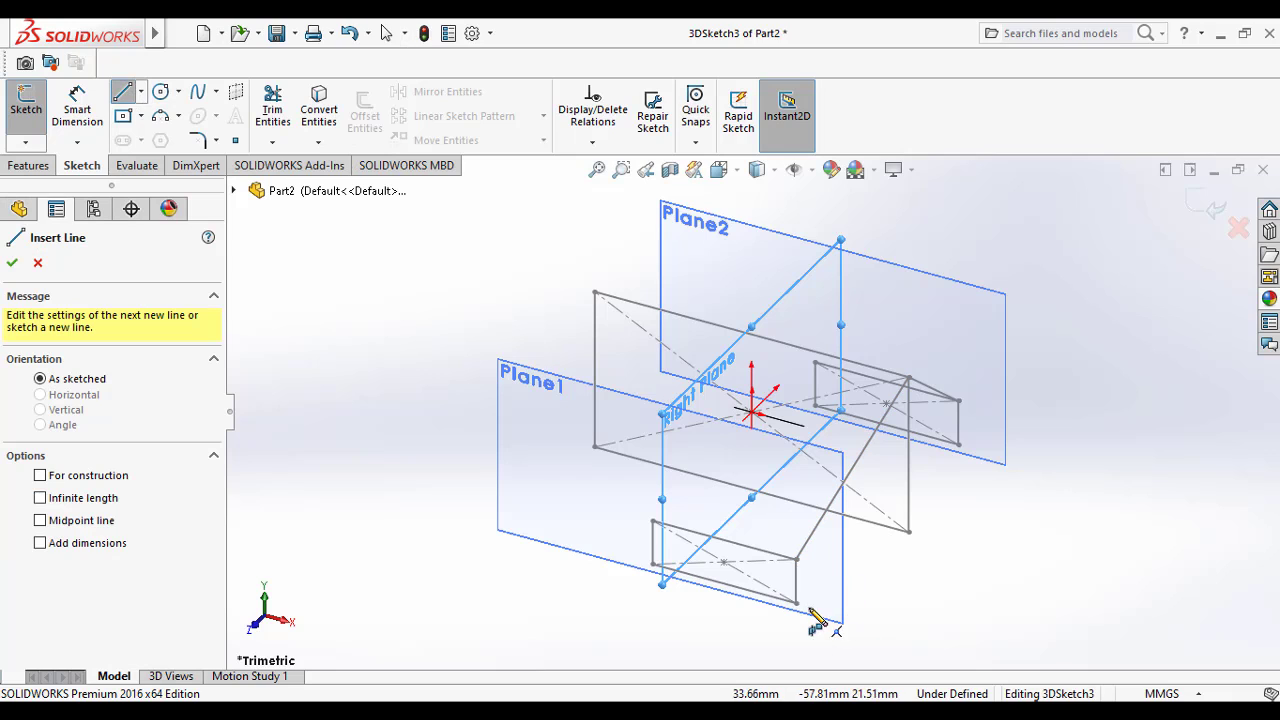
left_click(653, 522)
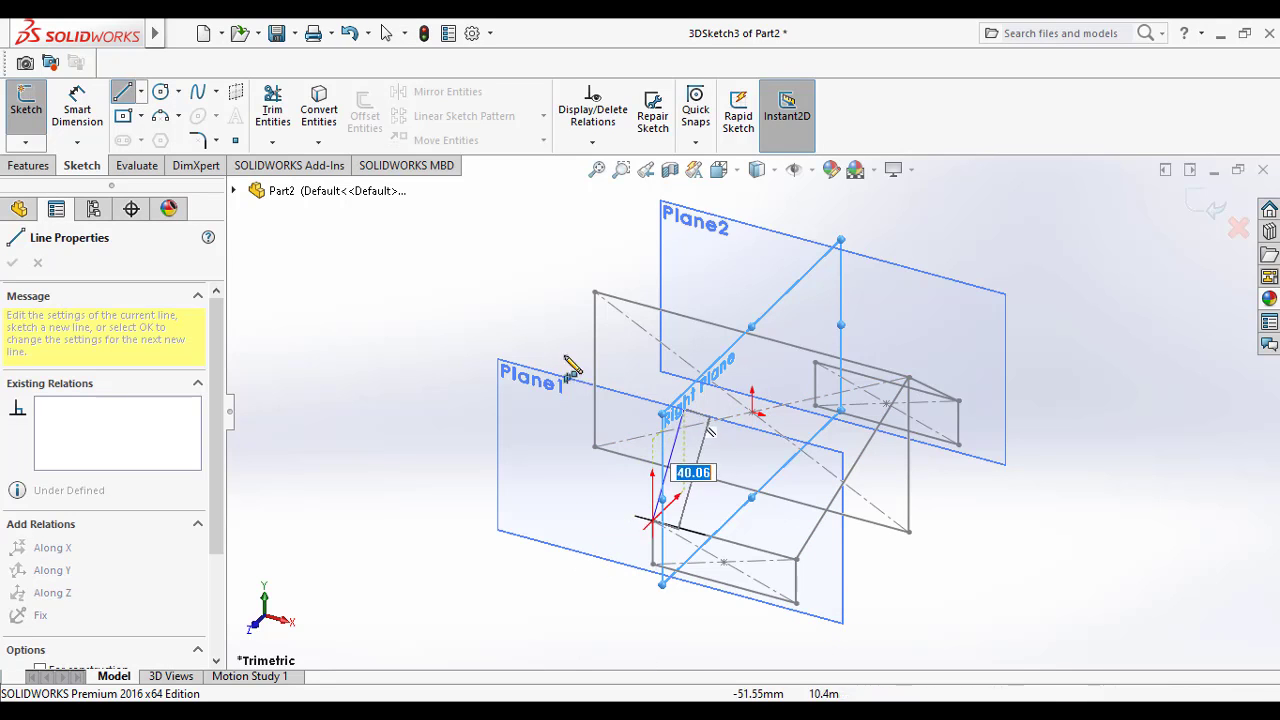
left_click(595, 293)
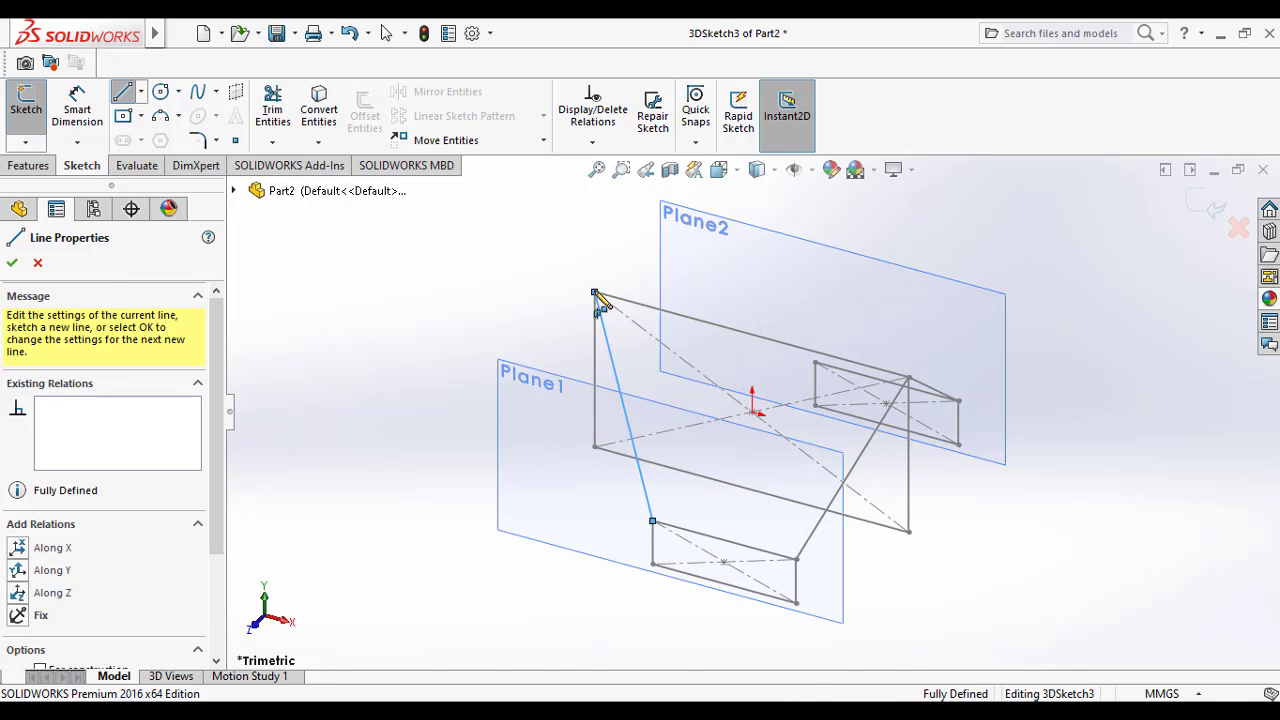
left_click(815, 363)
key("Escape")
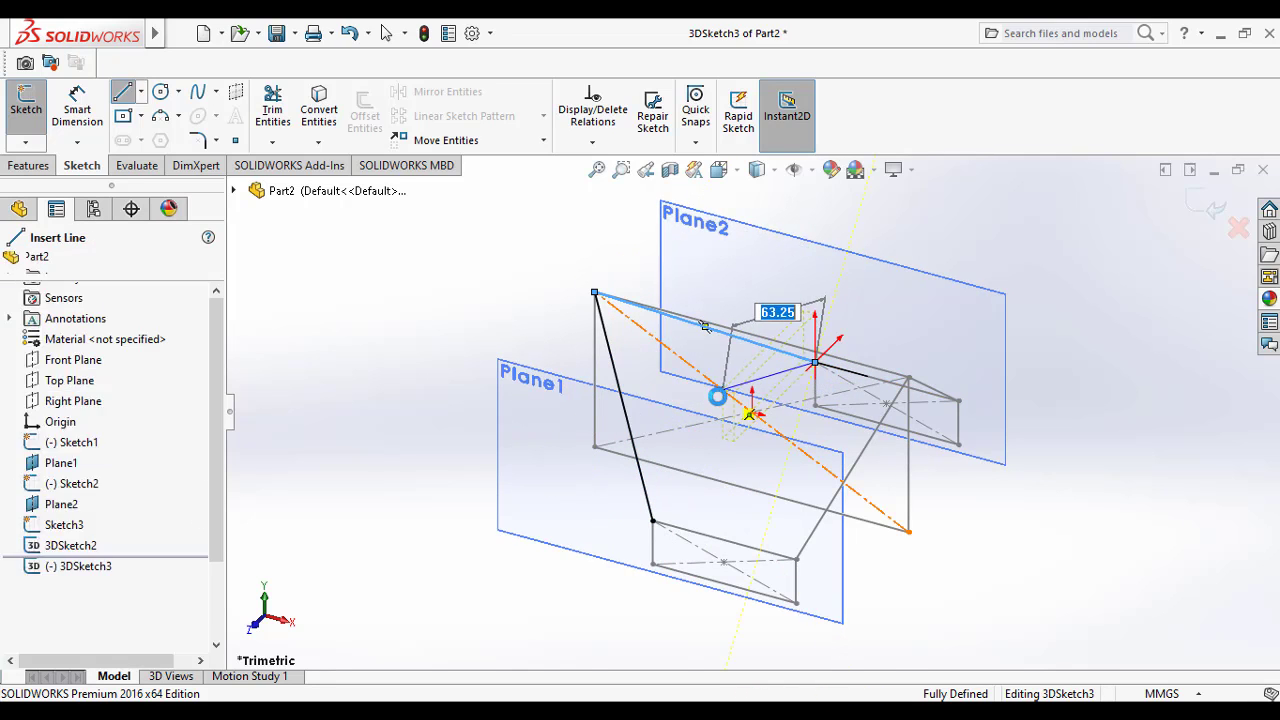
Step: Finish the lines joining the upper-left rectangle corners and close the 3D sketch
key("Escape")
middle_click_drag(963, 531, 930, 549)
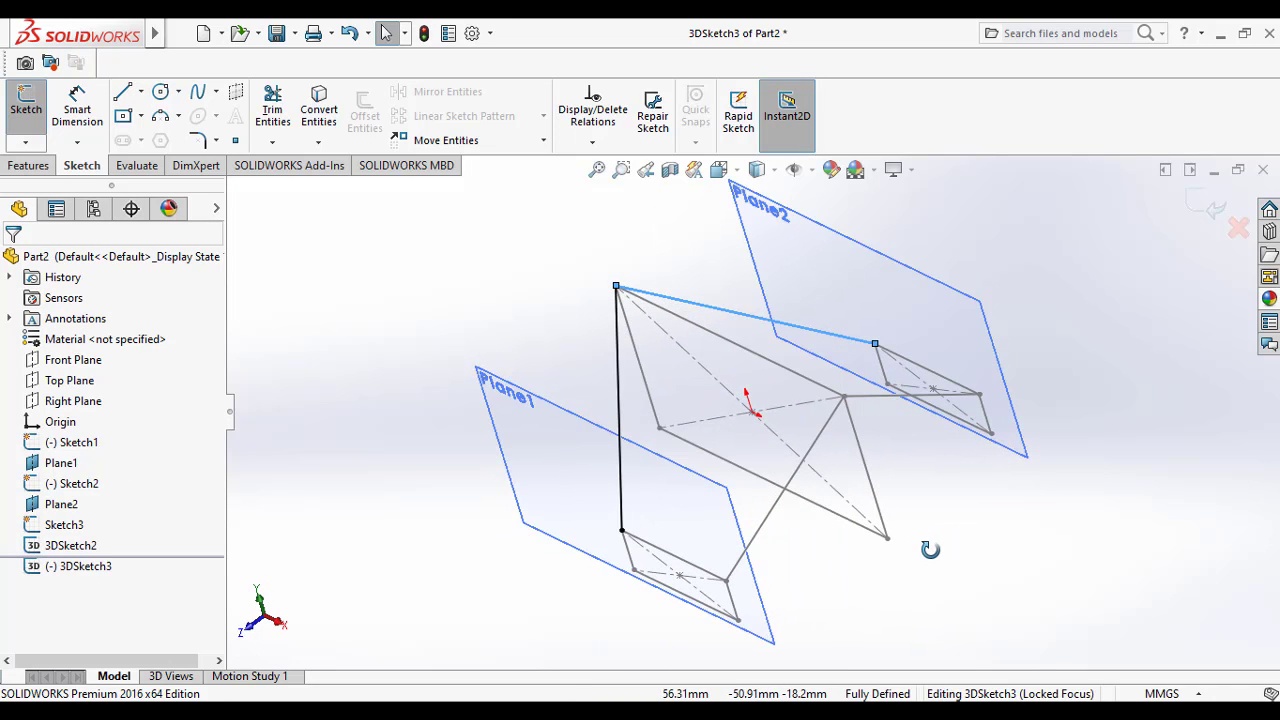
left_click(1009, 549)
left_click(28, 142)
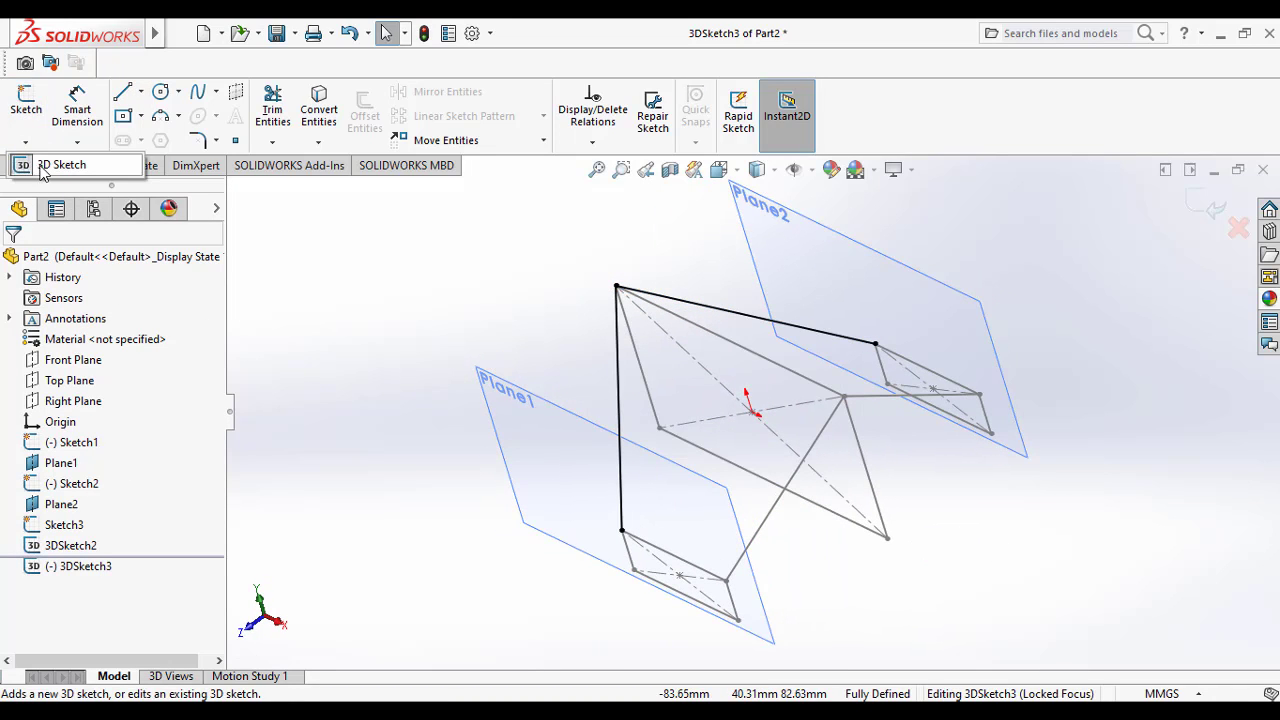
left_click(48, 168)
left_click(353, 256)
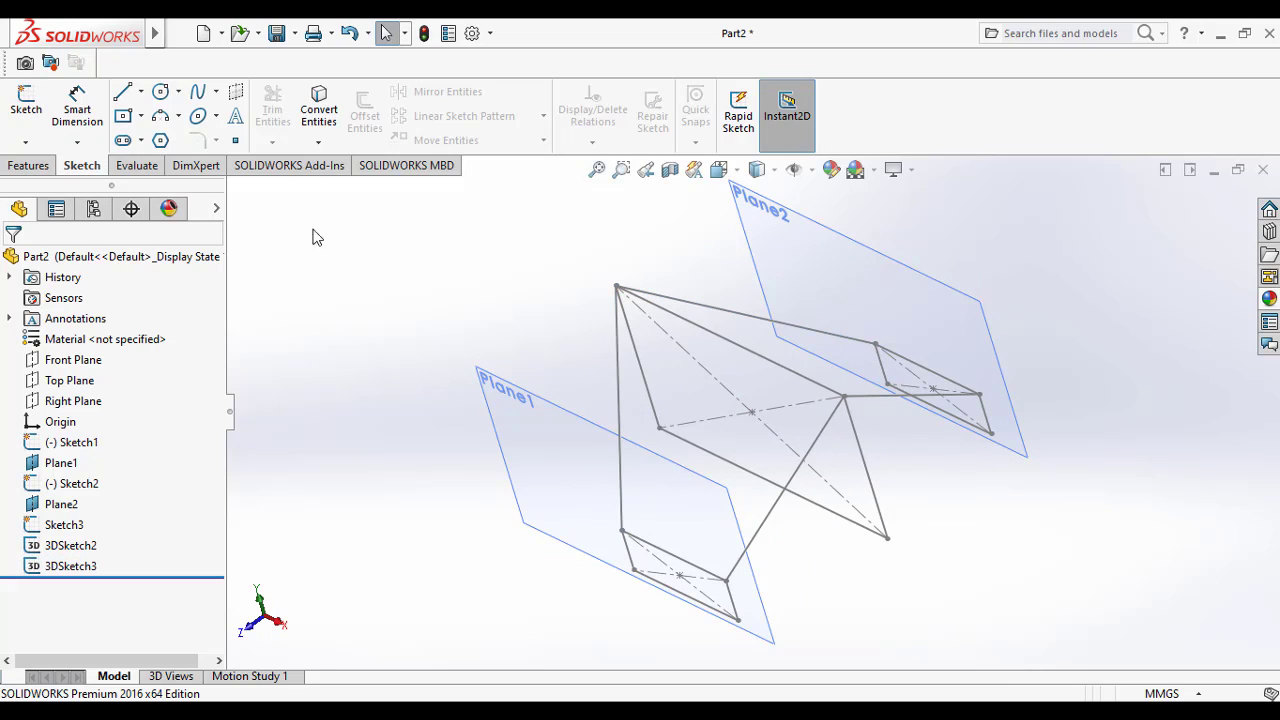
Step: Create a 3D sketch with two connected lines joining the lower-right corners of the Plane1, middle and Plane2 rectangles, and close it
left_click(24, 143)
left_click(45, 186)
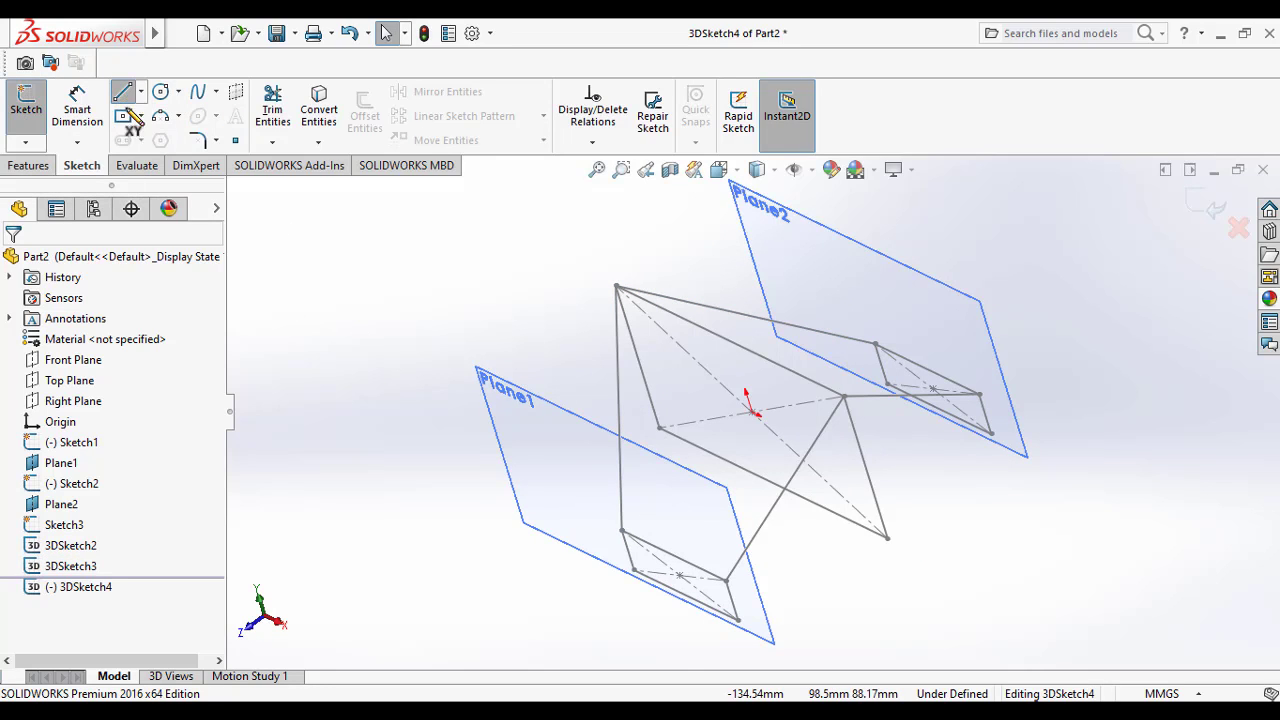
left_click(738, 620)
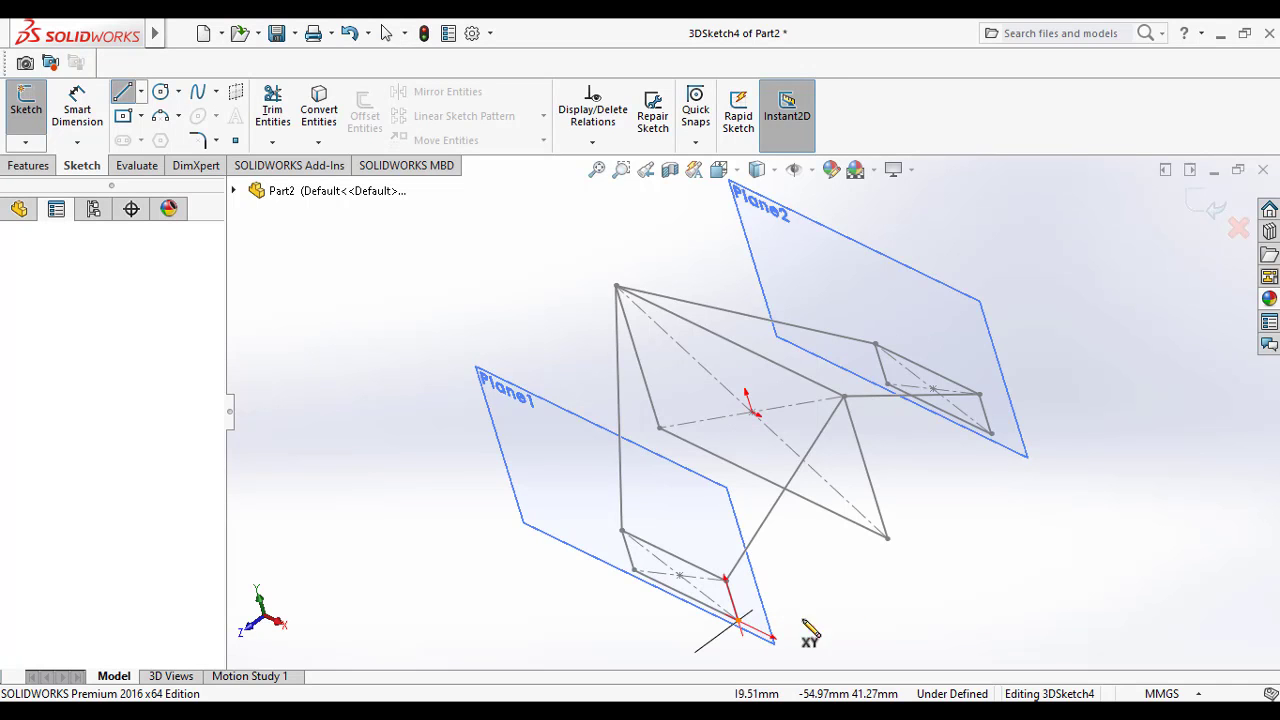
left_click(887, 540)
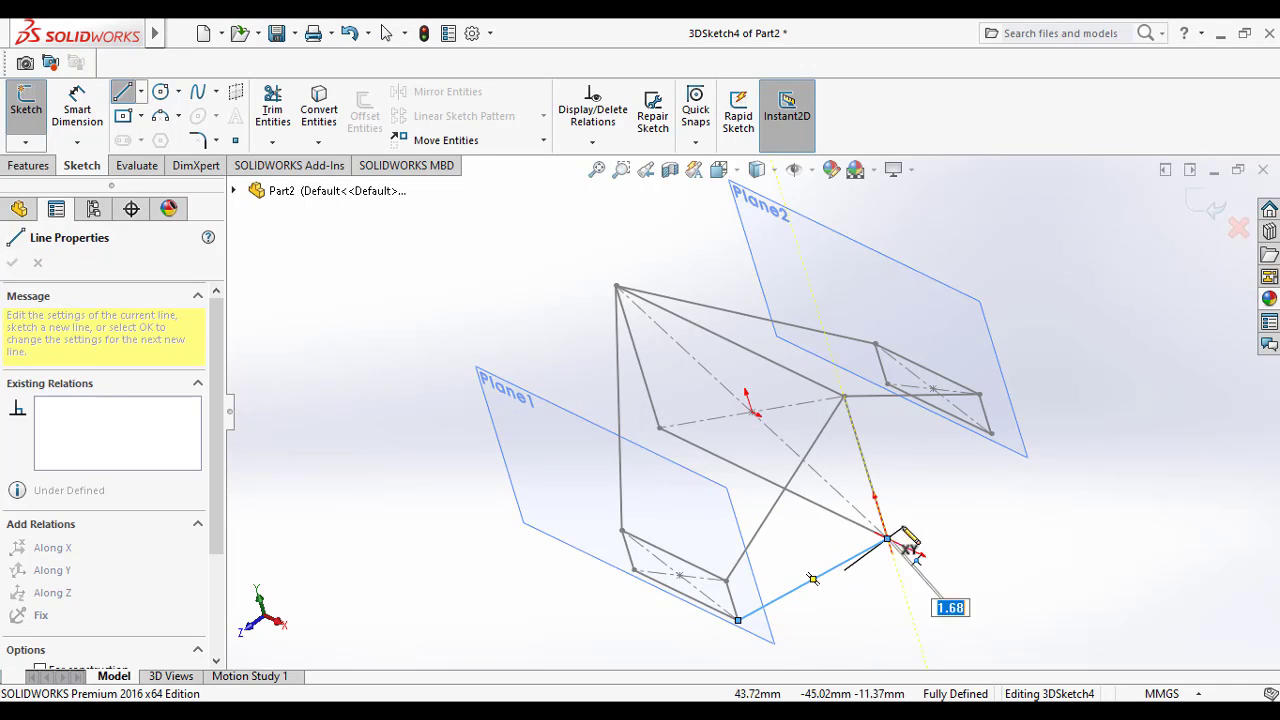
left_click(990, 435)
key("Escape")
key("Escape")
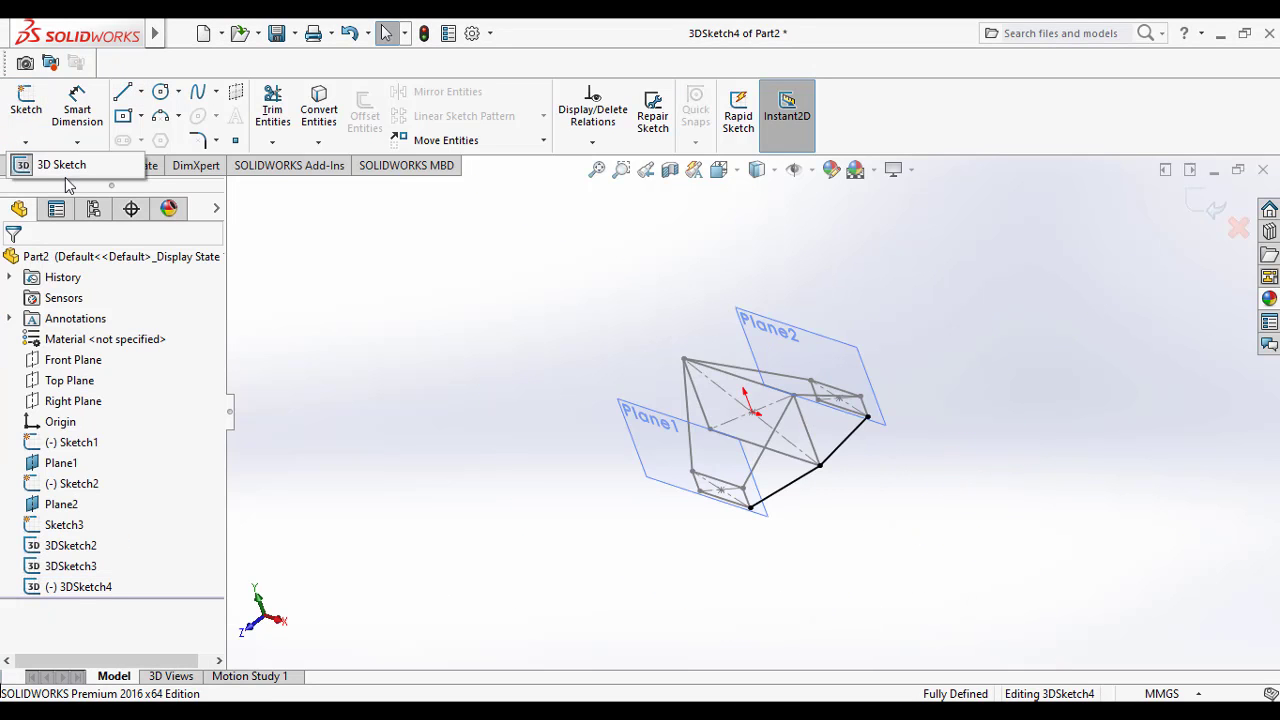
left_click(26, 105)
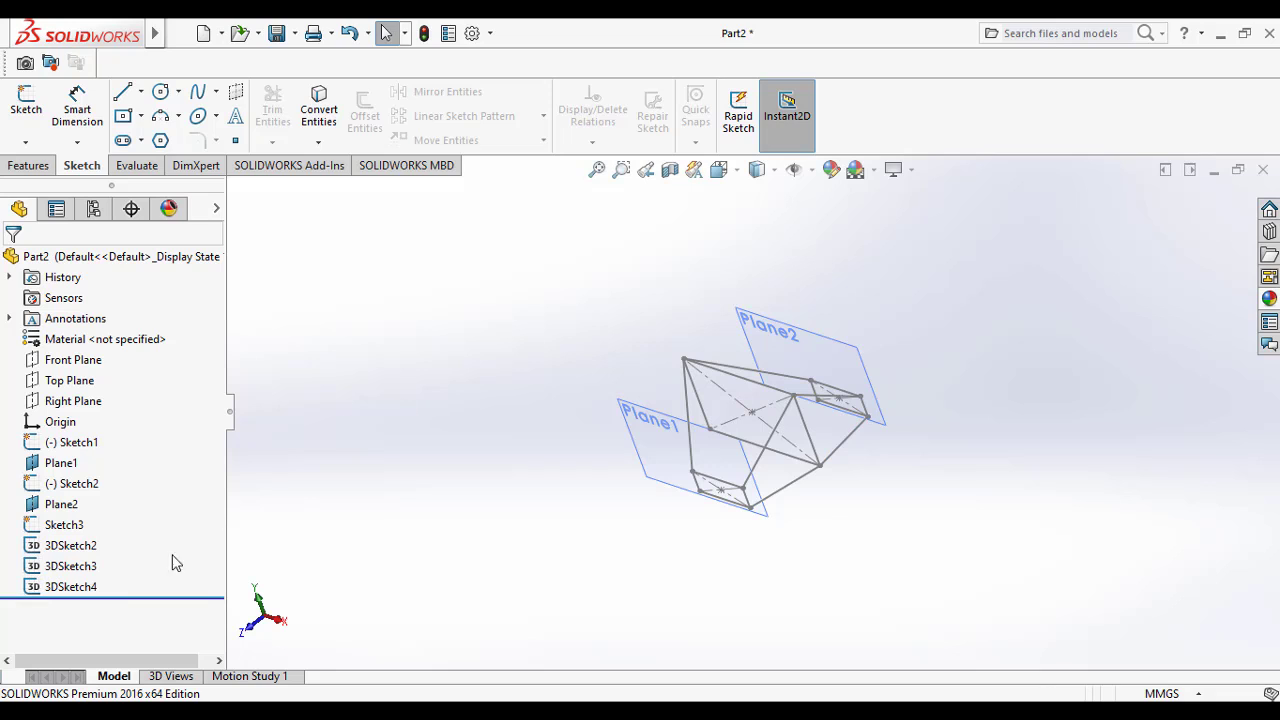
Step: In a new 3D sketch, draw two connected lines joining the lower-left corners of the Plane1, middle and Plane2 rectangles
left_click(25, 142)
left_click(50, 186)
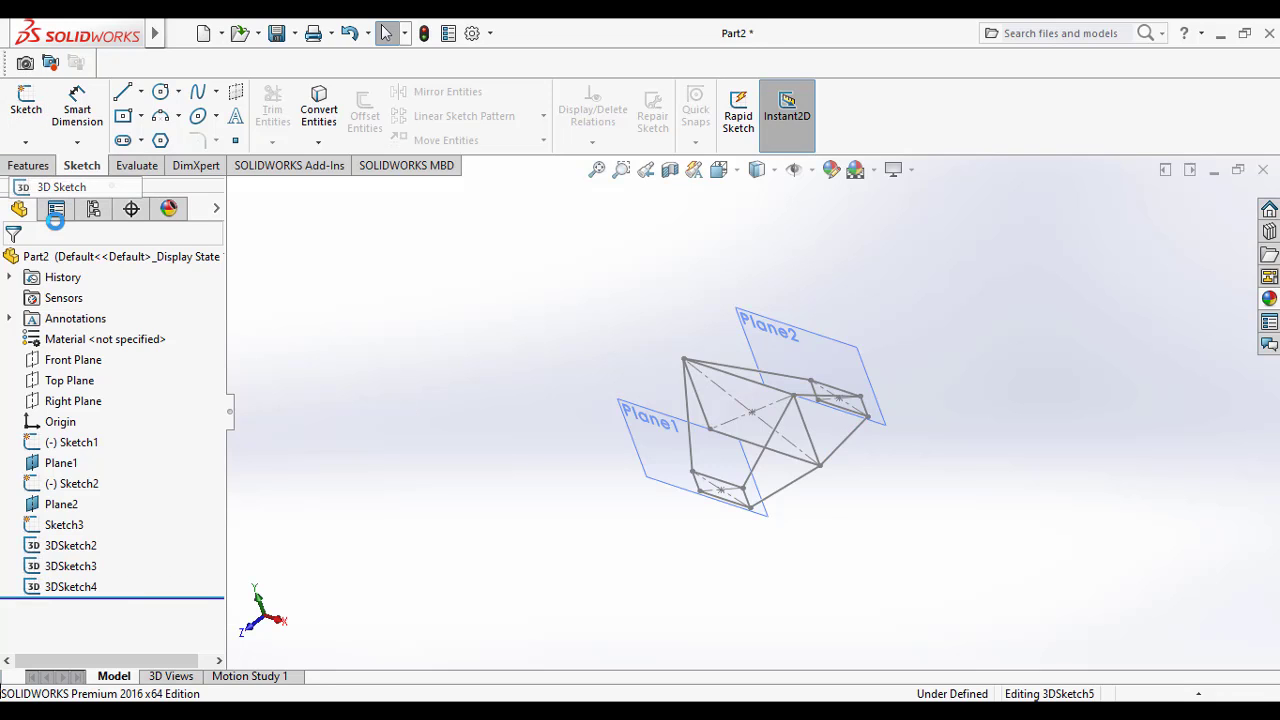
left_click(65, 401)
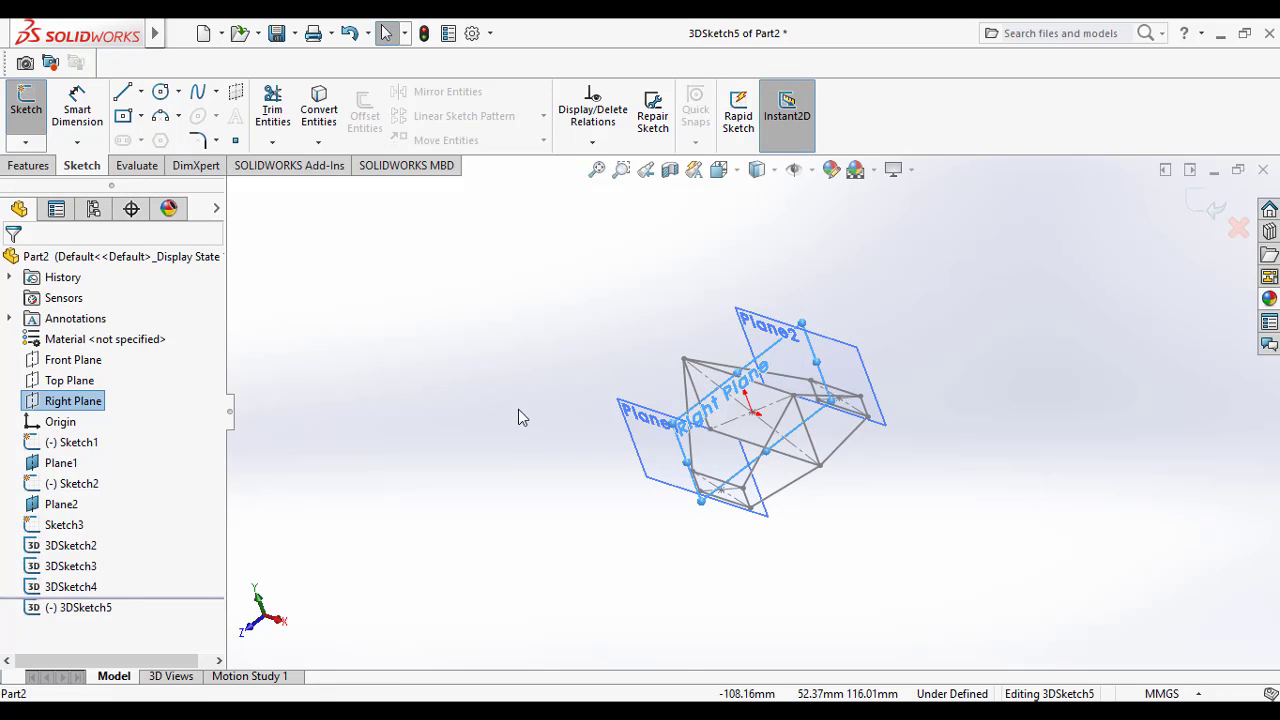
mouse_move(848, 462)
middle_mouse_down()
mouse_move(877, 491)
mouse_move(854, 497)
mouse_move(920, 500)
mouse_move(866, 530)
middle_mouse_up()
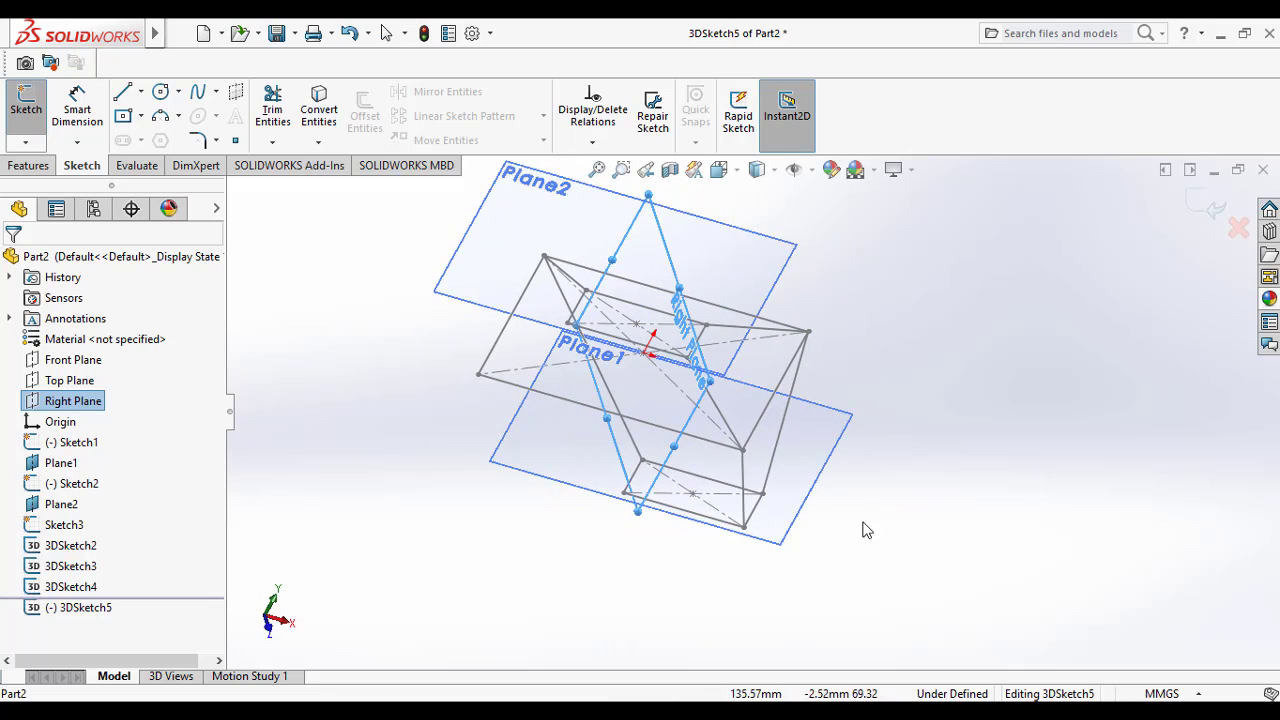
scroll(867, 530, "up", 1)
left_click(122, 95)
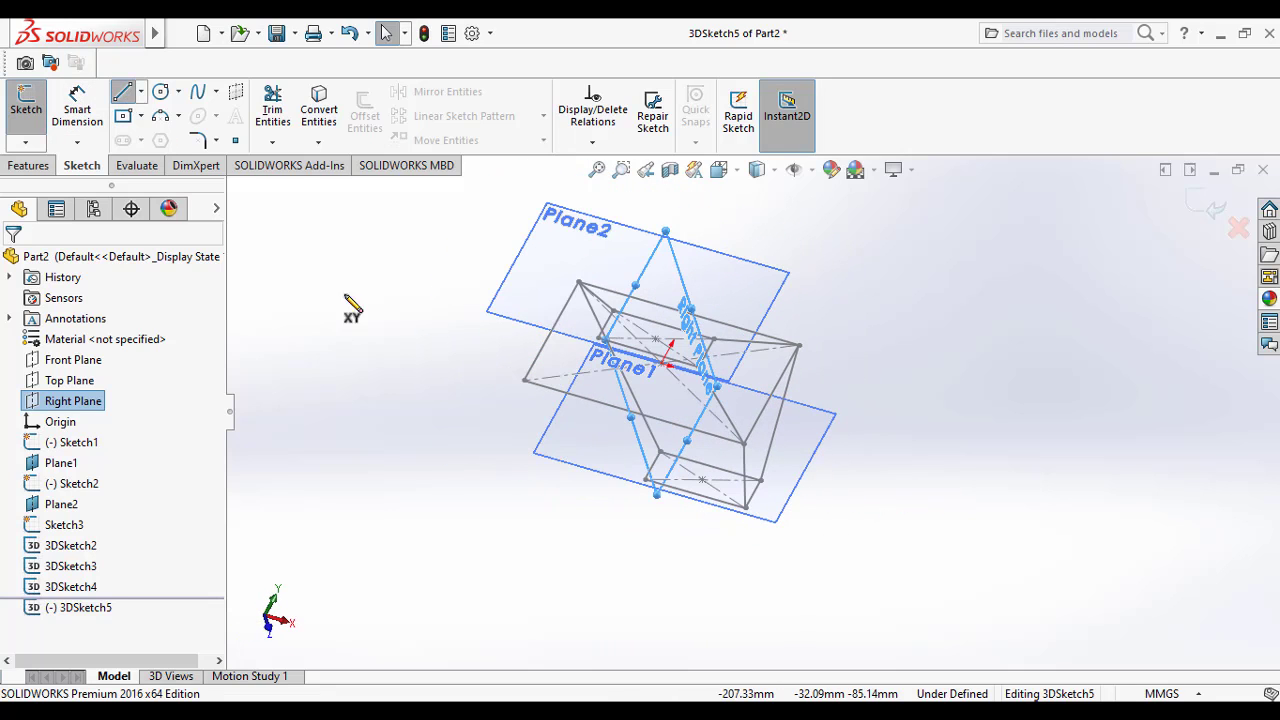
left_click(645, 480)
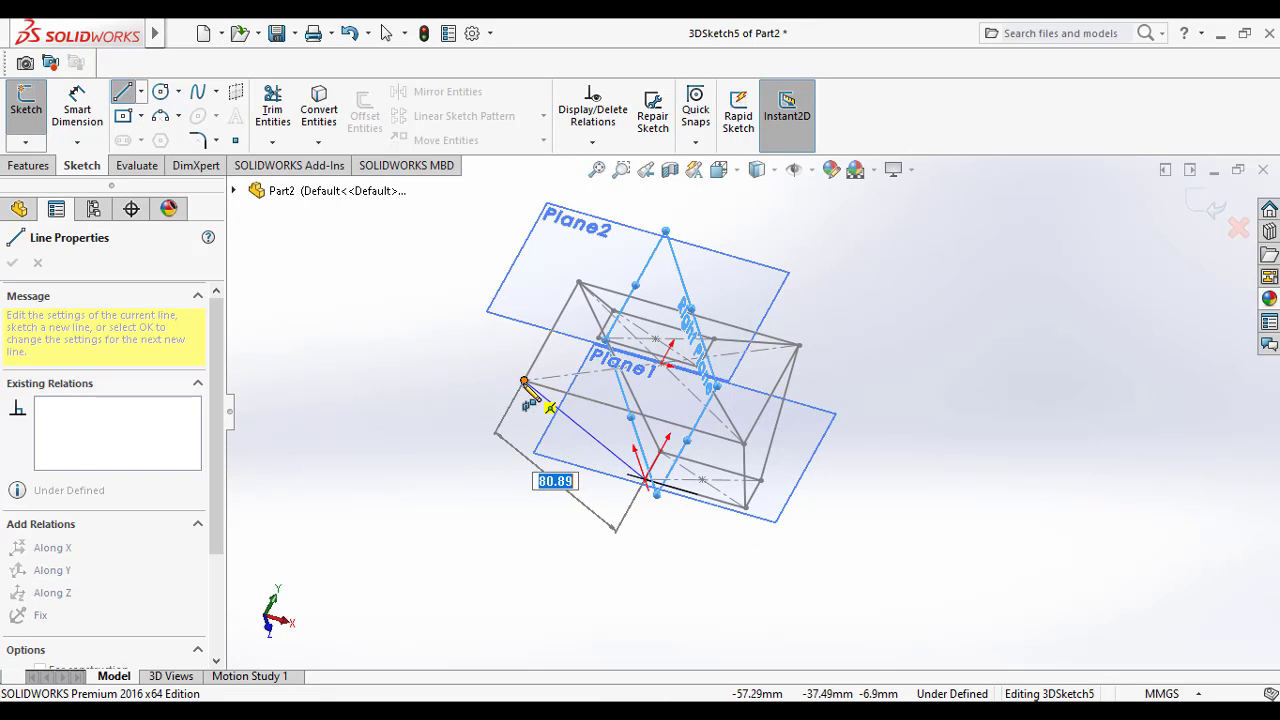
left_click(524, 381)
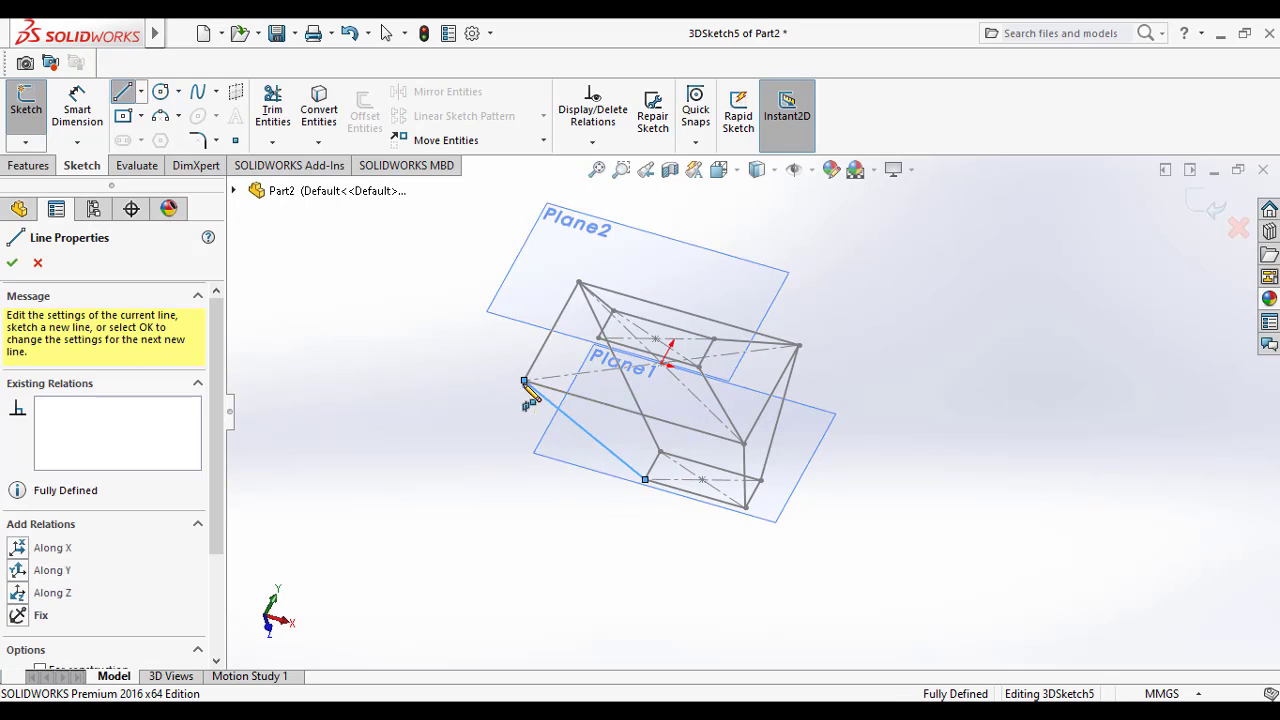
left_click(598, 340)
key("Escape")
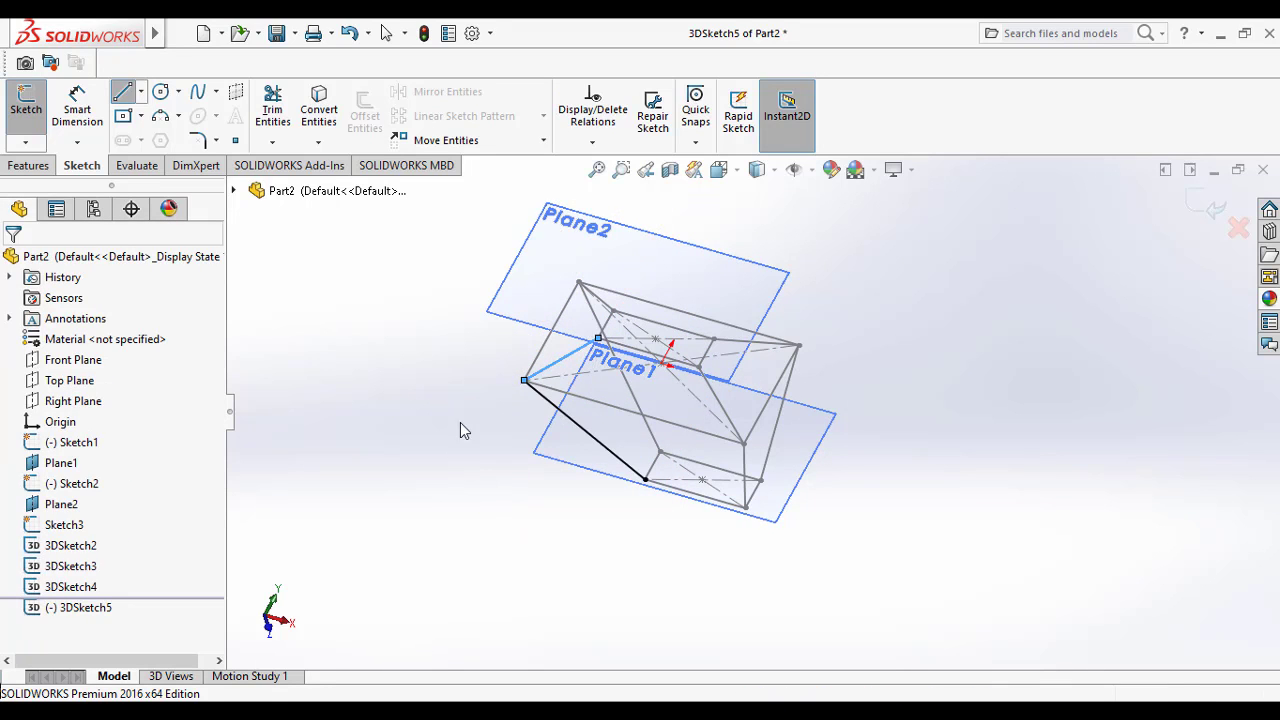
key("Escape")
Step: Close the 3D sketch containing the lower-left corner lines
mouse_move(429, 540)
middle_mouse_down()
mouse_move(377, 543)
mouse_move(549, 583)
mouse_move(938, 583)
middle_mouse_up()
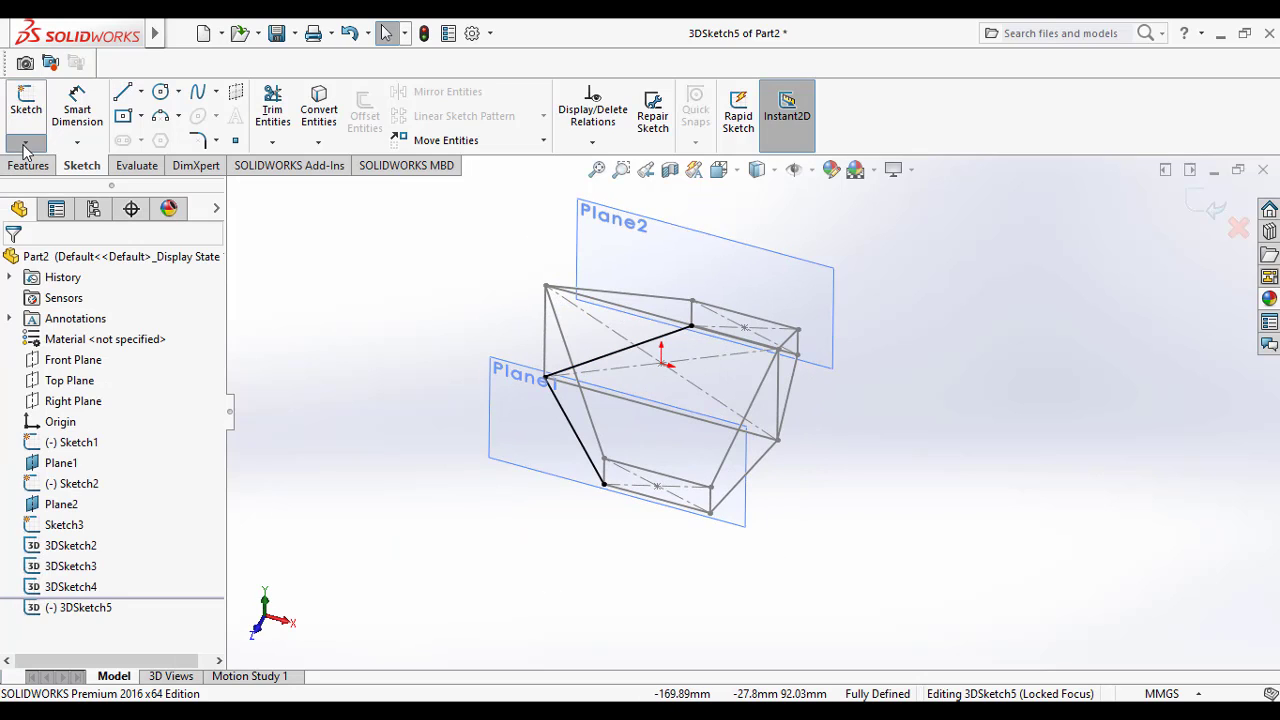
left_click(26, 105)
left_click(350, 338)
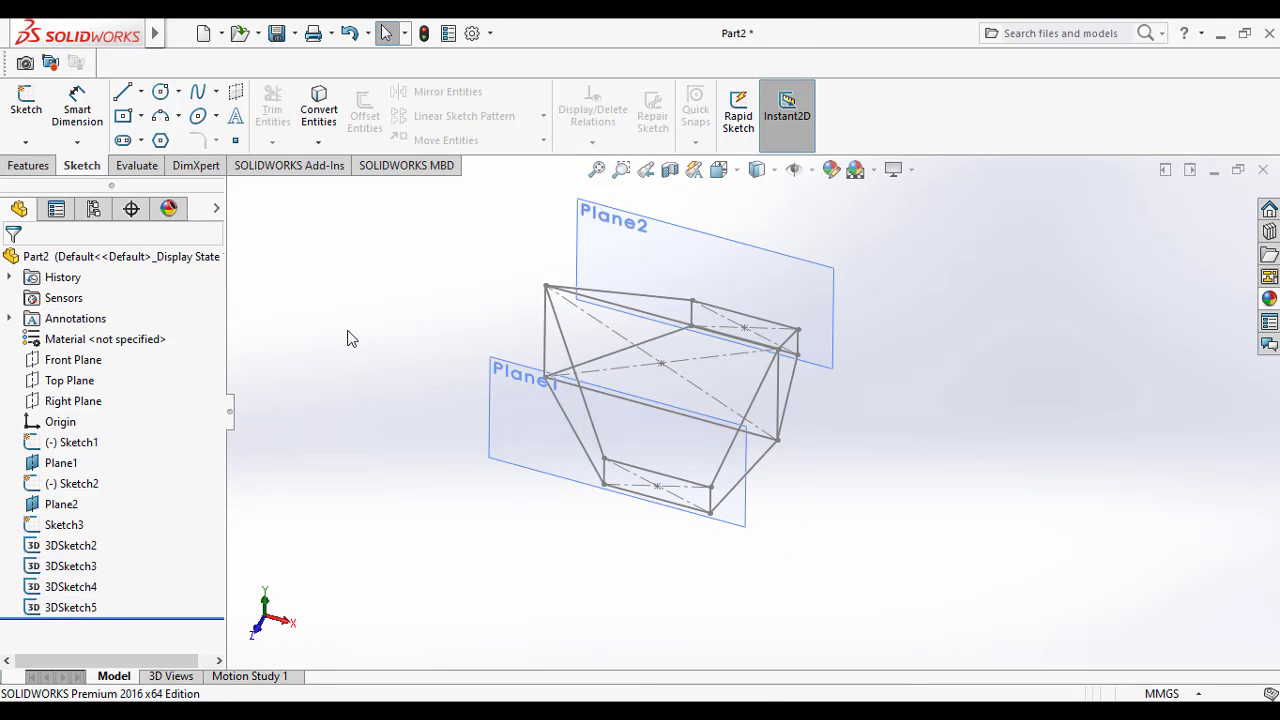
Step: Start a Lofted Boss/Base with Sketch3, Sketch1 and Sketch2 as its profiles, in that order
mouse_move(390, 360)
middle_mouse_down()
mouse_move(368, 408)
mouse_move(324, 372)
middle_mouse_up()
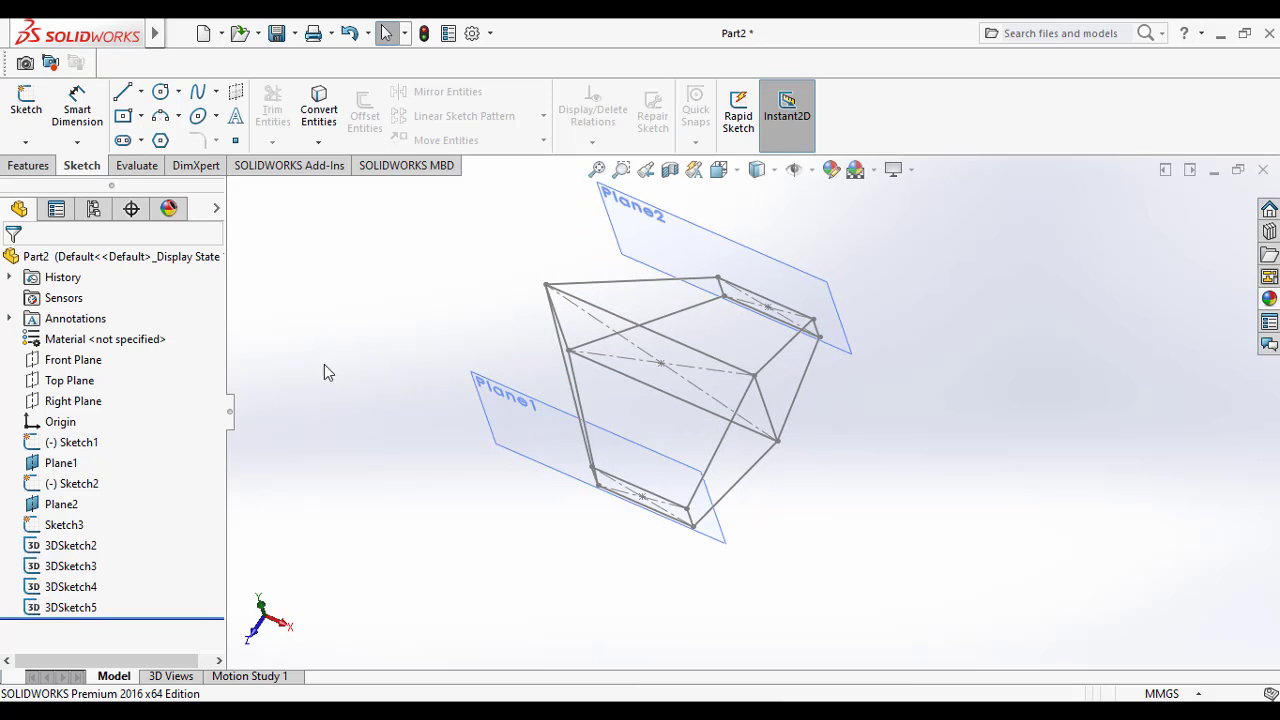
left_click(26, 166)
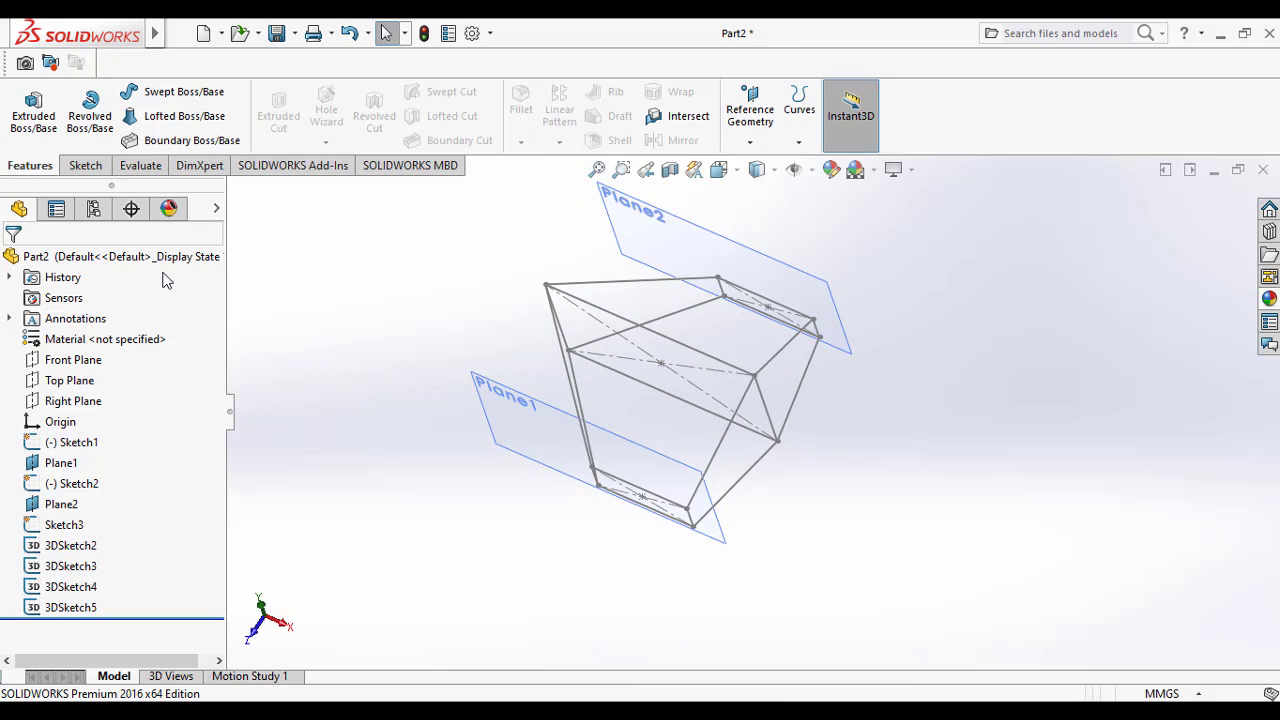
left_click(187, 116)
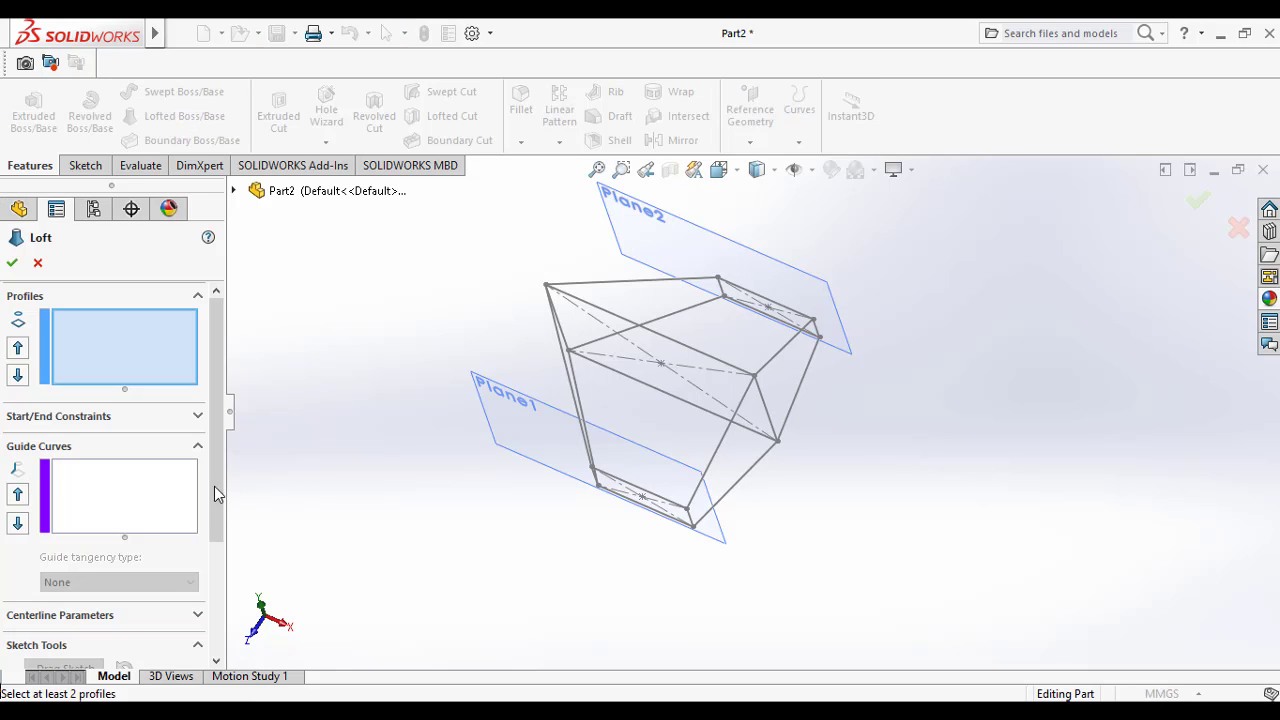
left_click(234, 191)
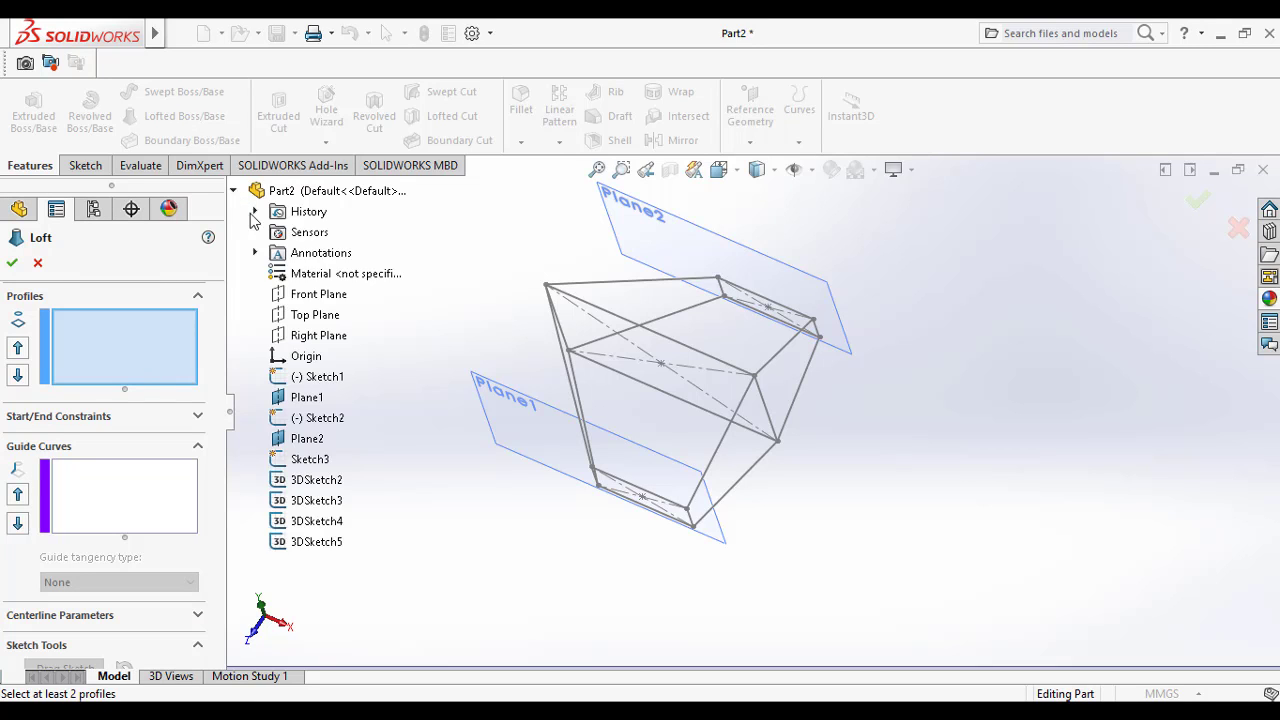
left_click(313, 463)
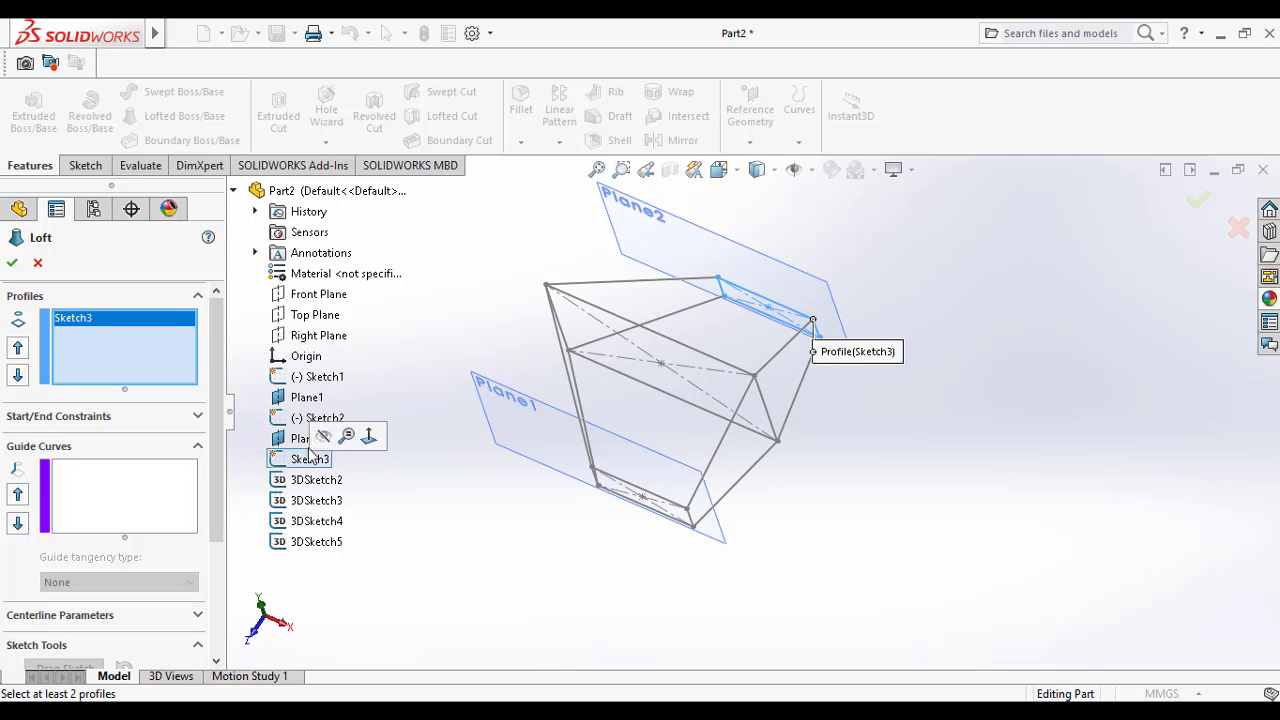
left_click(320, 377)
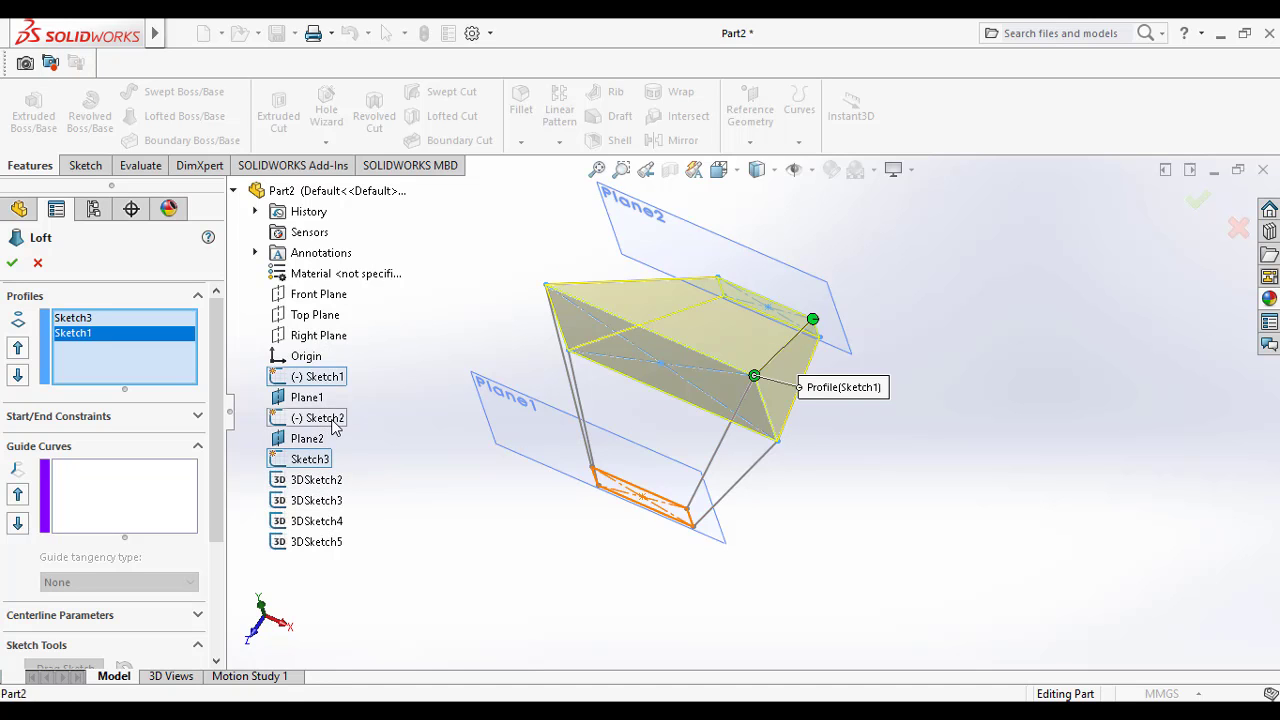
left_click(318, 418)
Step: Add 3DSketch2, 3DSketch3 and 3DSketch4 as guide curves of the loft
middle_click_drag(518, 540, 491, 486)
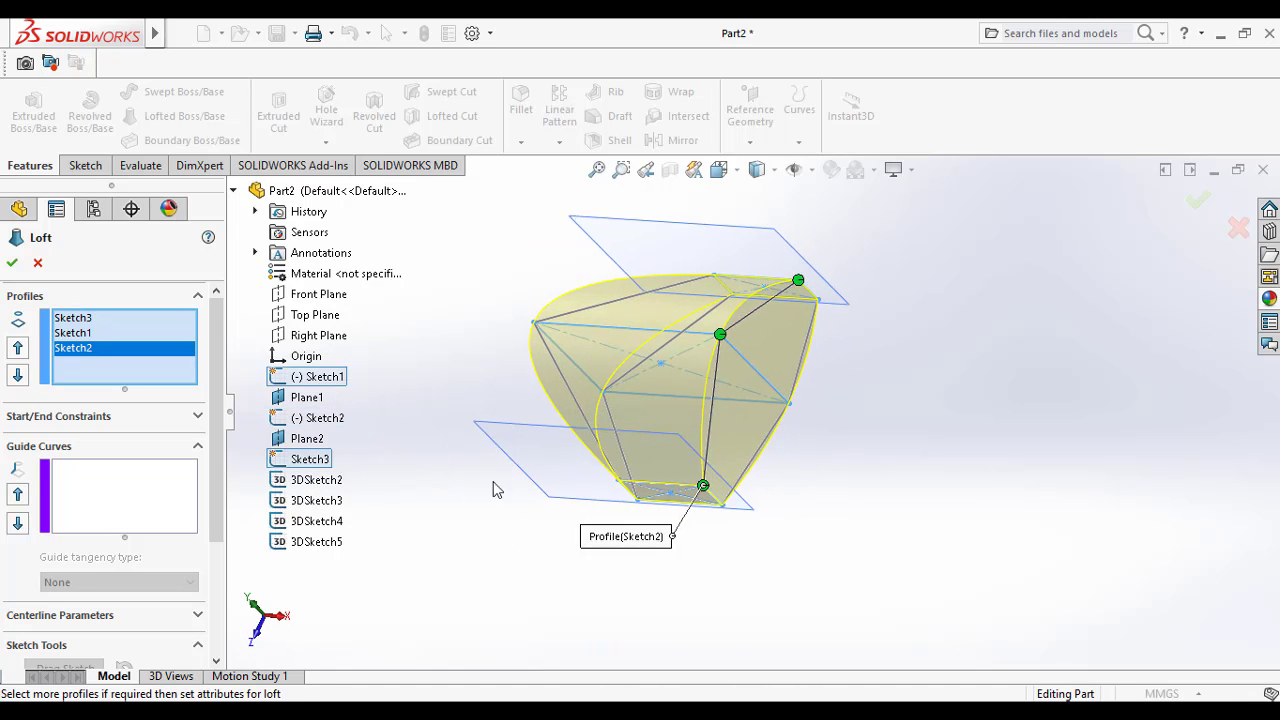
left_click(155, 480)
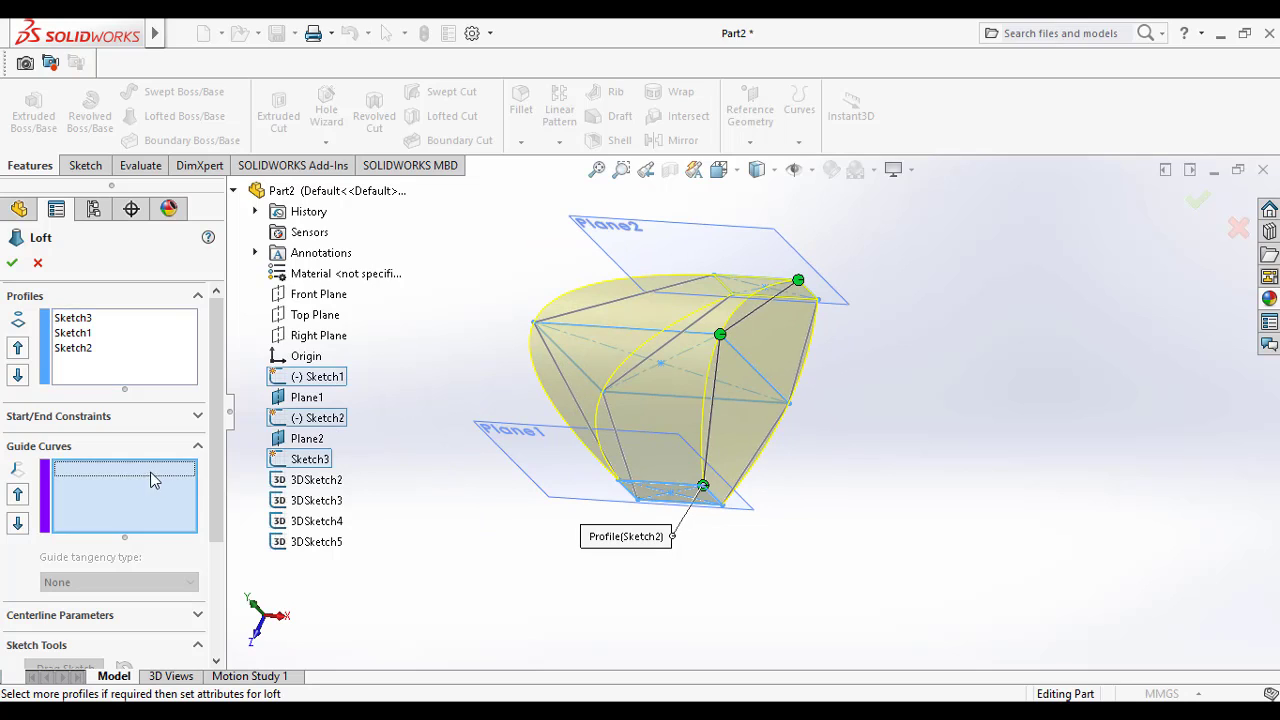
left_click(328, 482)
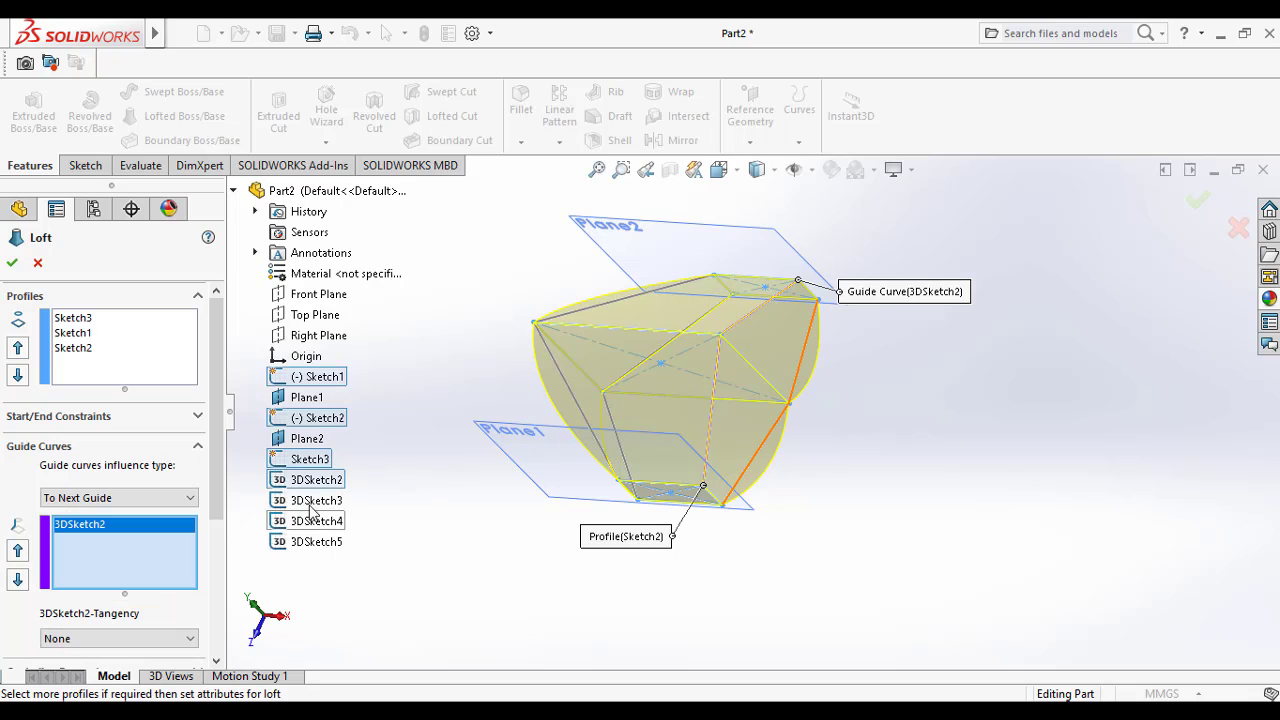
left_click(315, 503)
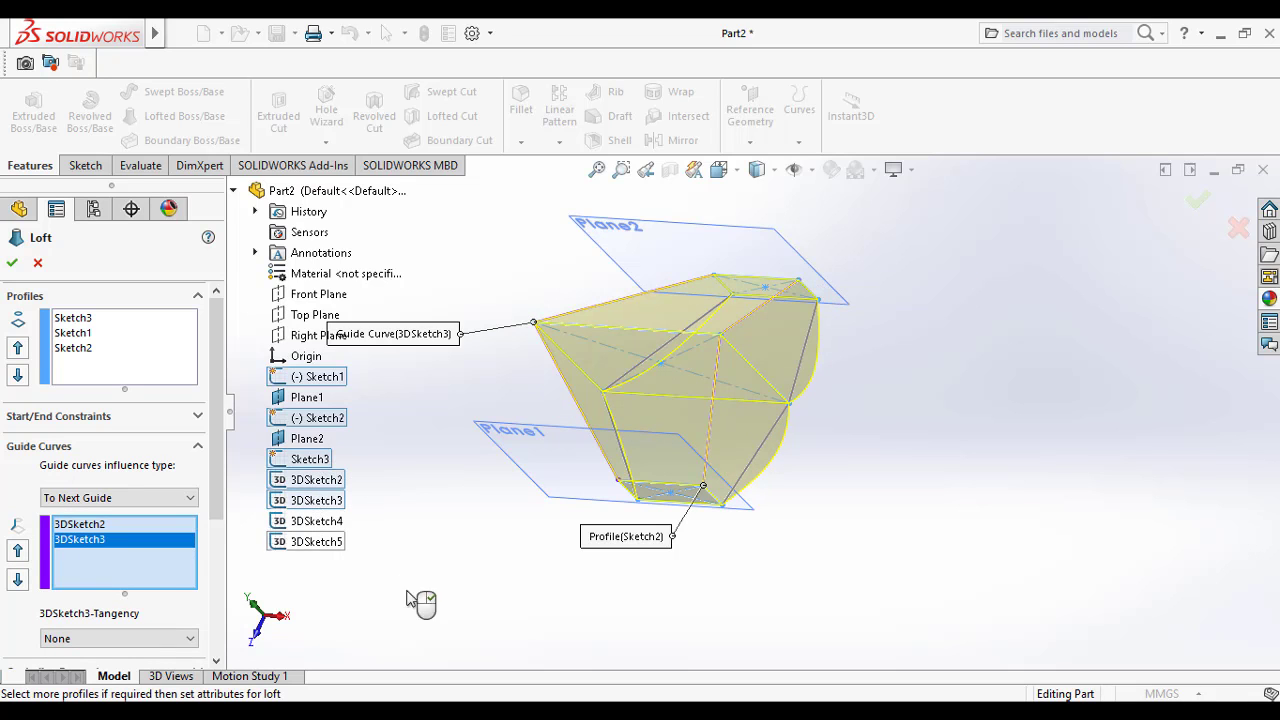
middle_click_drag(455, 627, 466, 580)
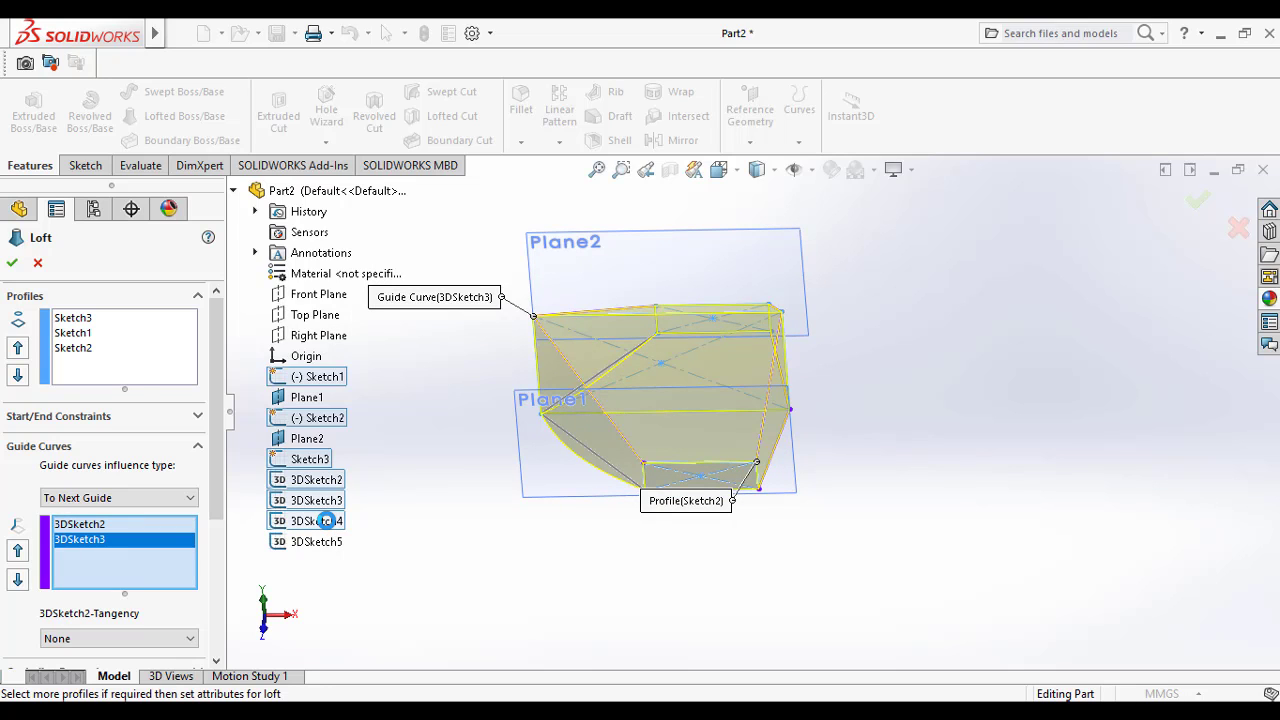
left_click(326, 521)
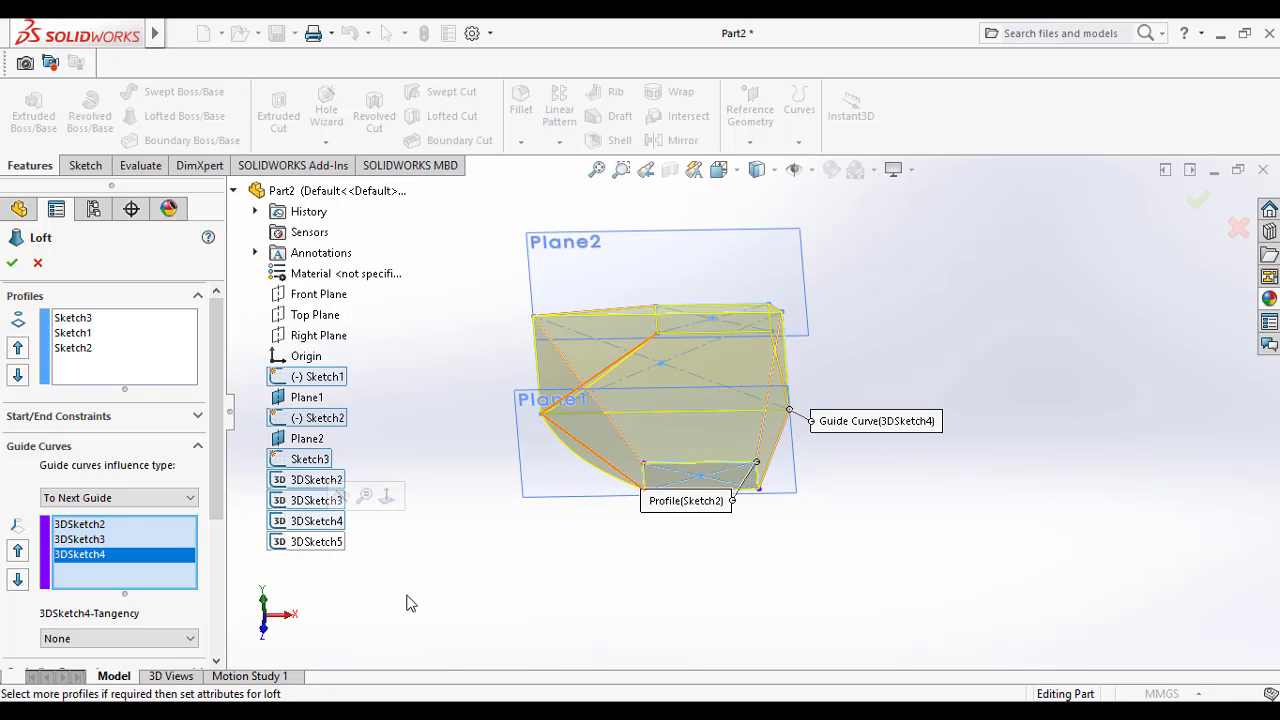
Step: Add 3DSketch5 as the fourth guide curve of the loft
mouse_move(406, 603)
middle_mouse_down()
mouse_move(437, 609)
mouse_move(390, 605)
middle_mouse_up()
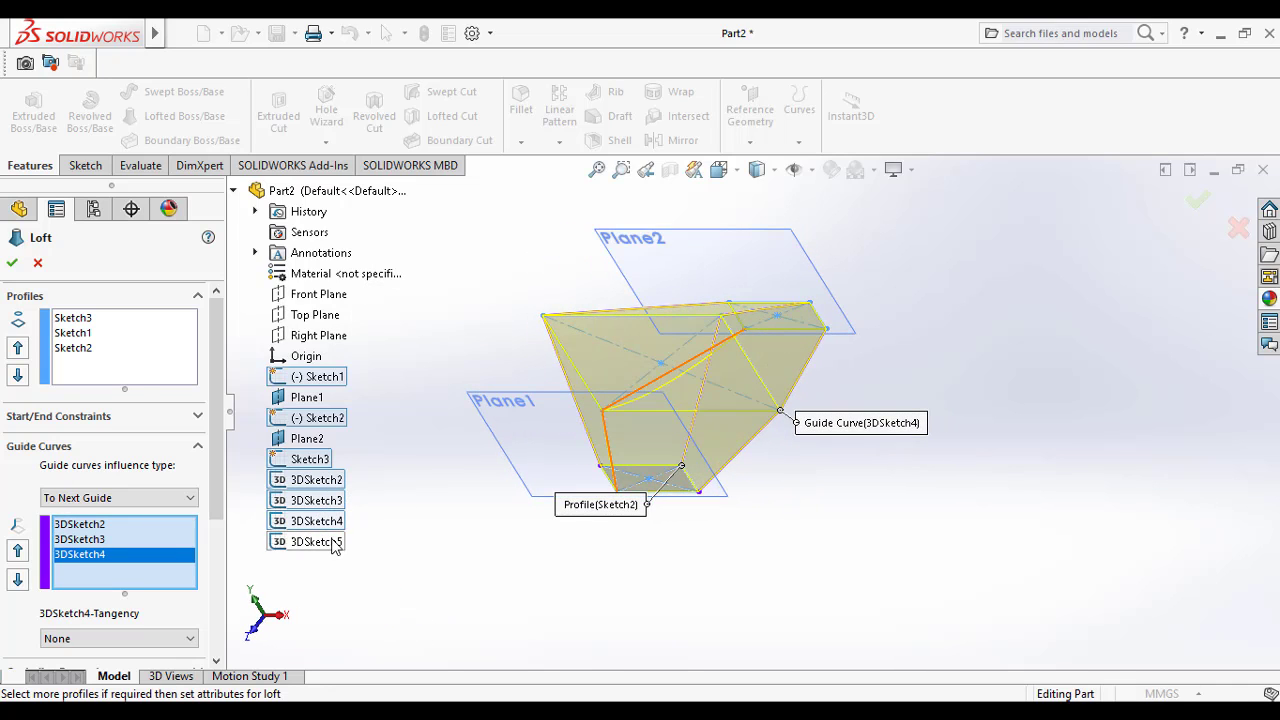
left_click(334, 543)
middle_click_drag(484, 613, 367, 544)
left_click(311, 546)
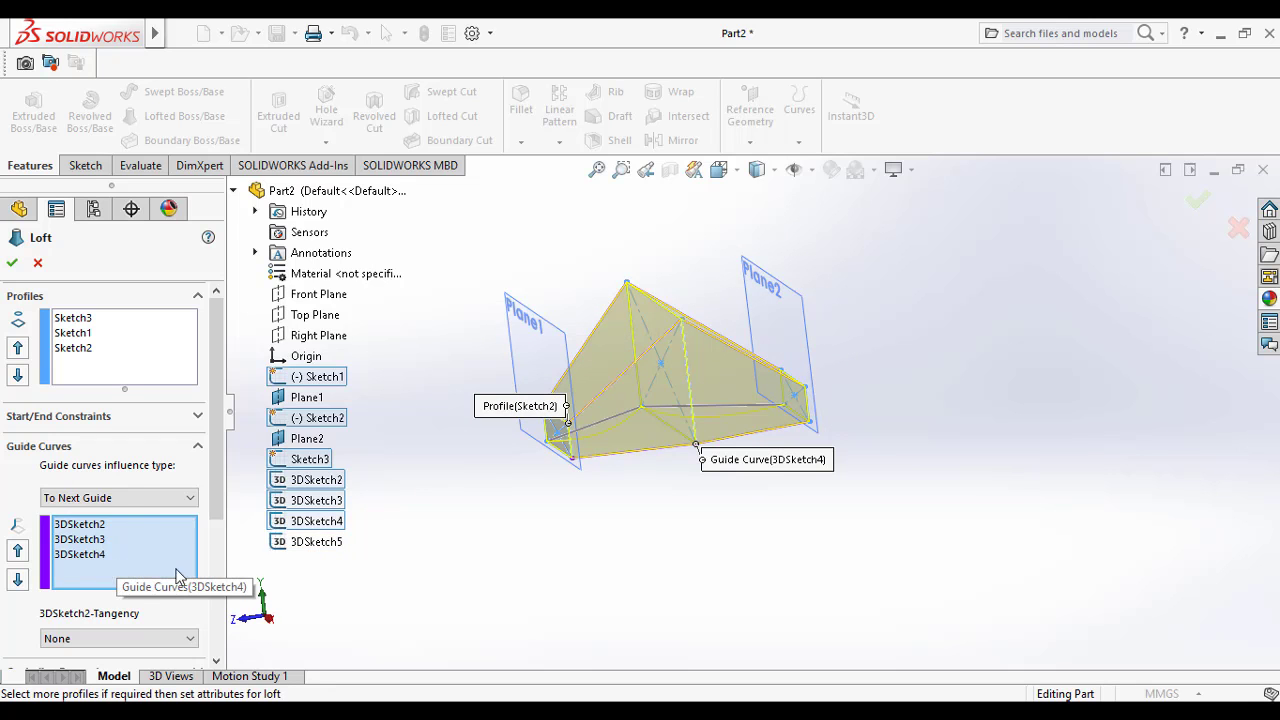
middle_click_drag(663, 577, 814, 588)
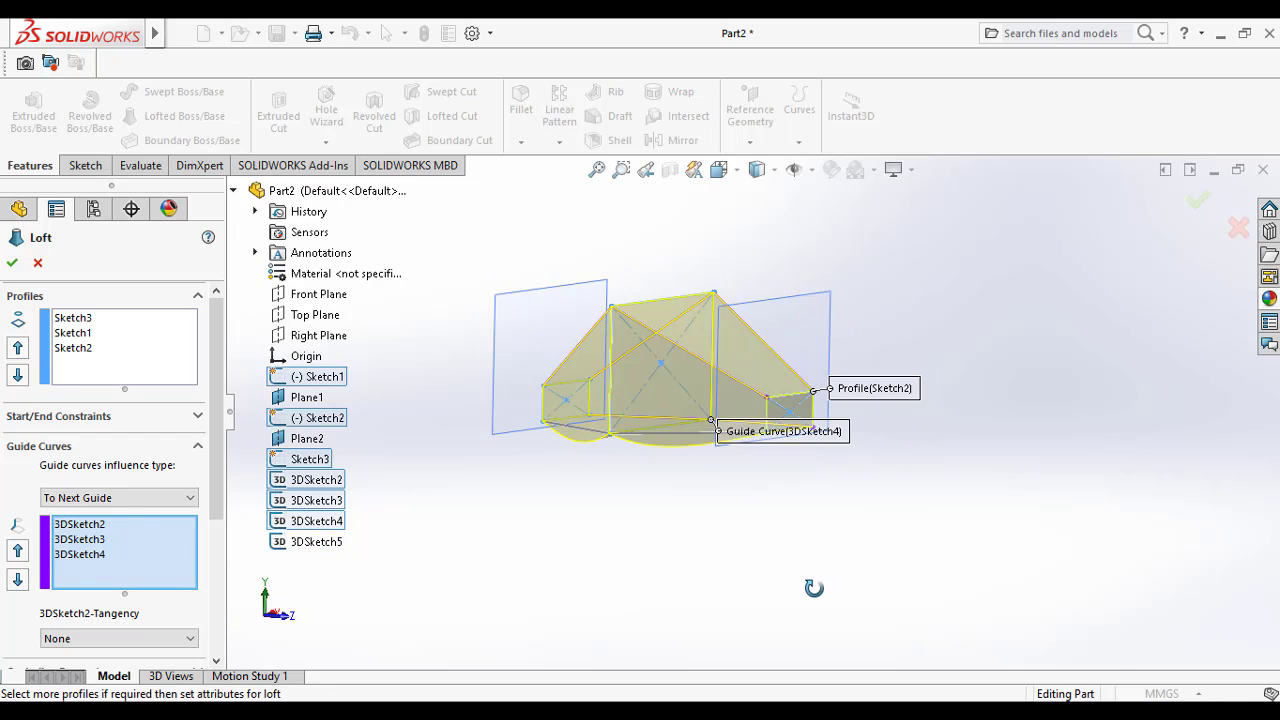
left_click(316, 542)
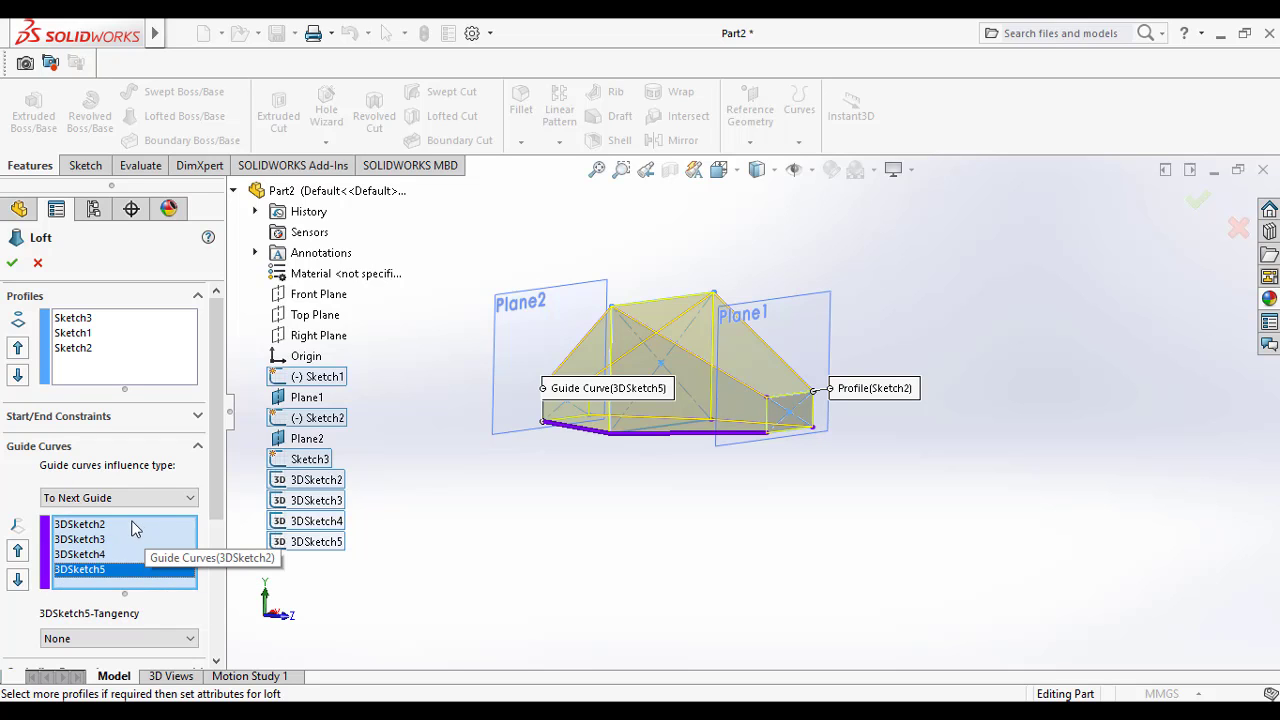
Step: Remove 3DSketch2 from the loft's guide curves
left_click(80, 524)
key("Delete")
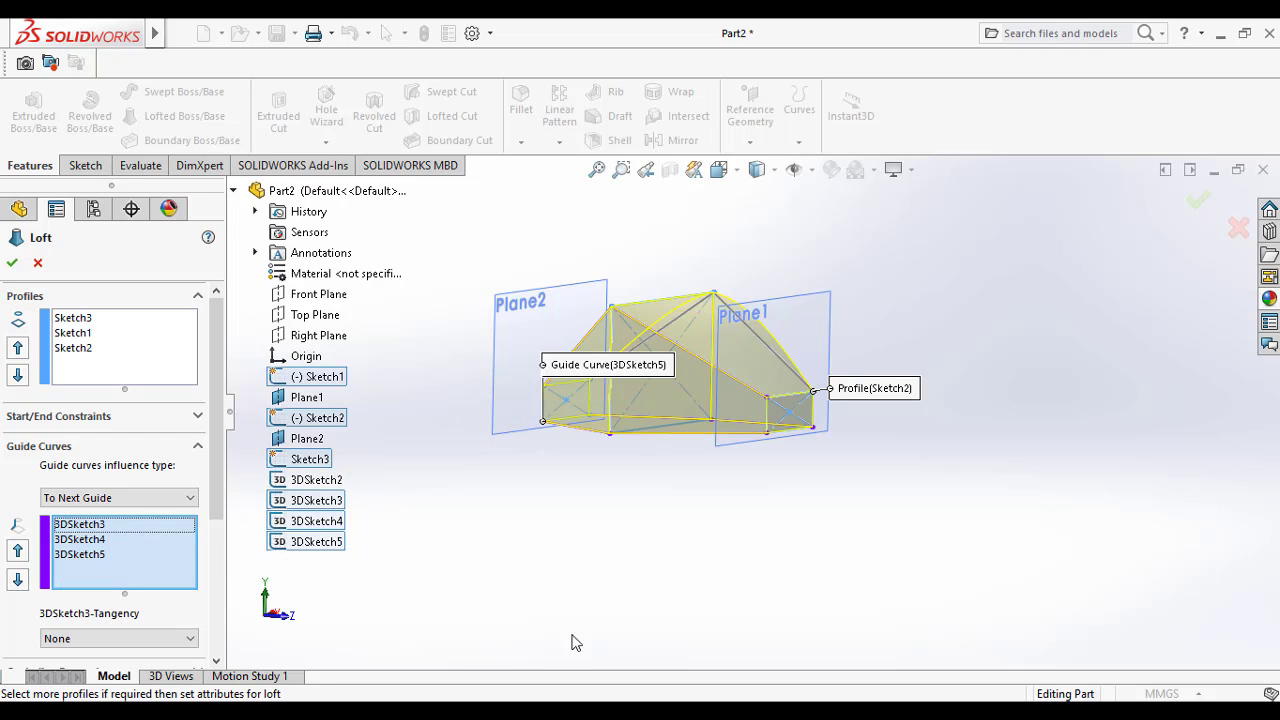
middle_click_drag(571, 643, 295, 608)
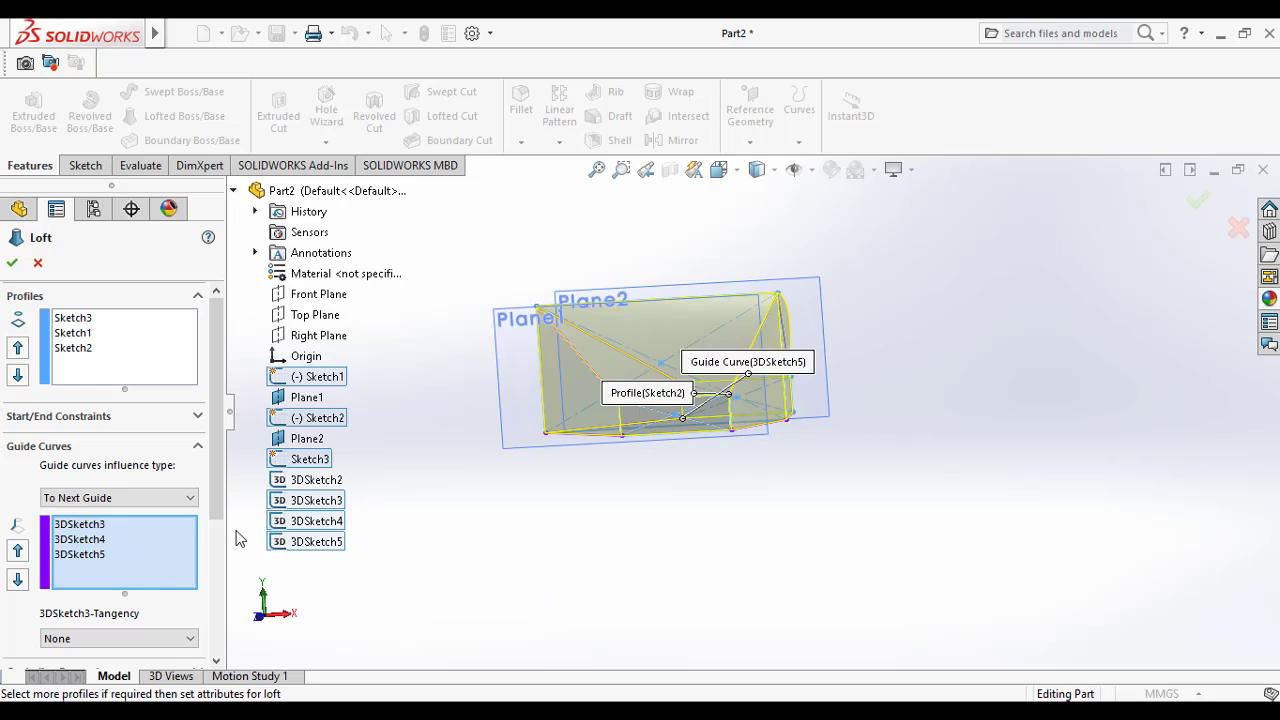
Step: Add 3DSketch2 back as the fourth guide curve and finish the loft
left_click(316, 480)
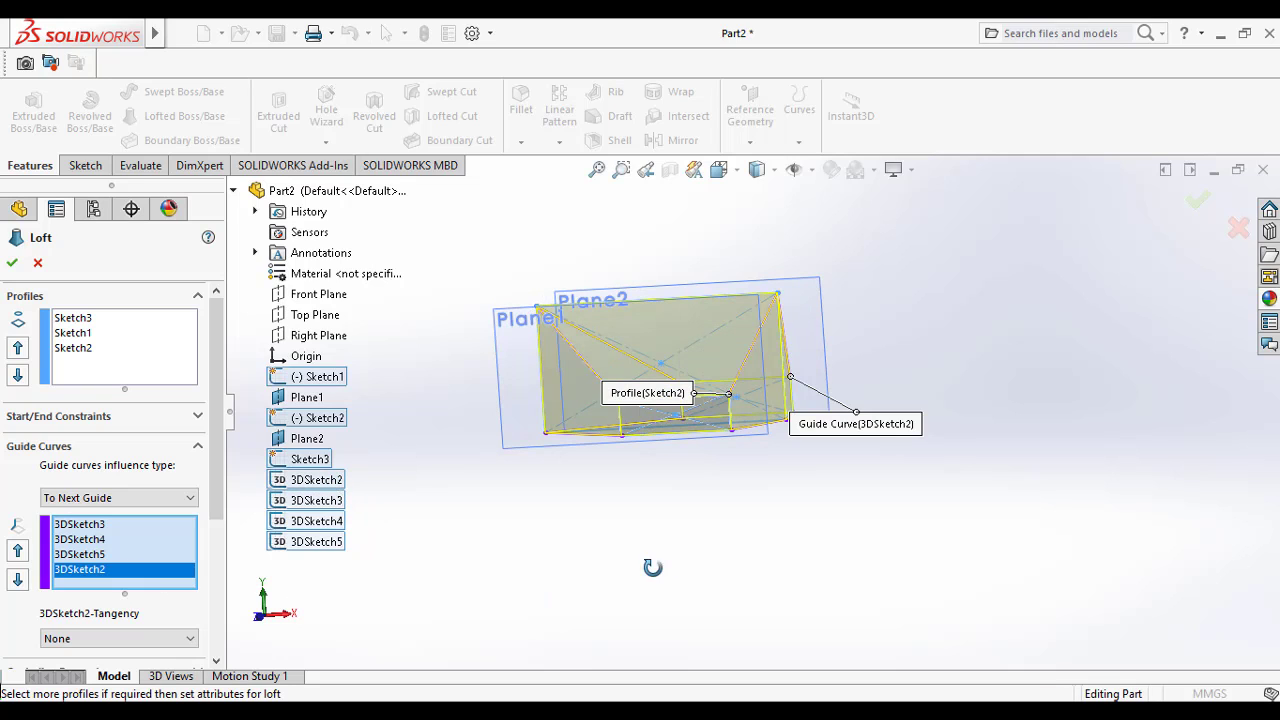
left_click(11, 264)
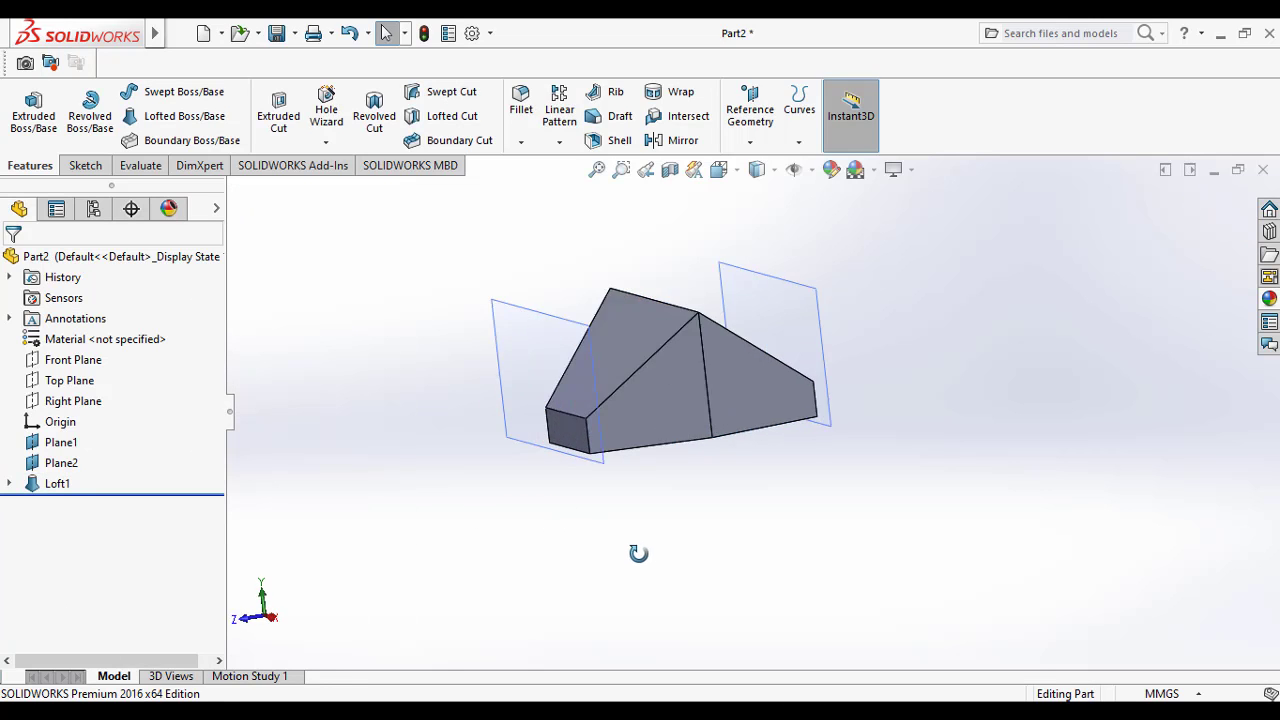
middle_click_drag(638, 553, 648, 513)
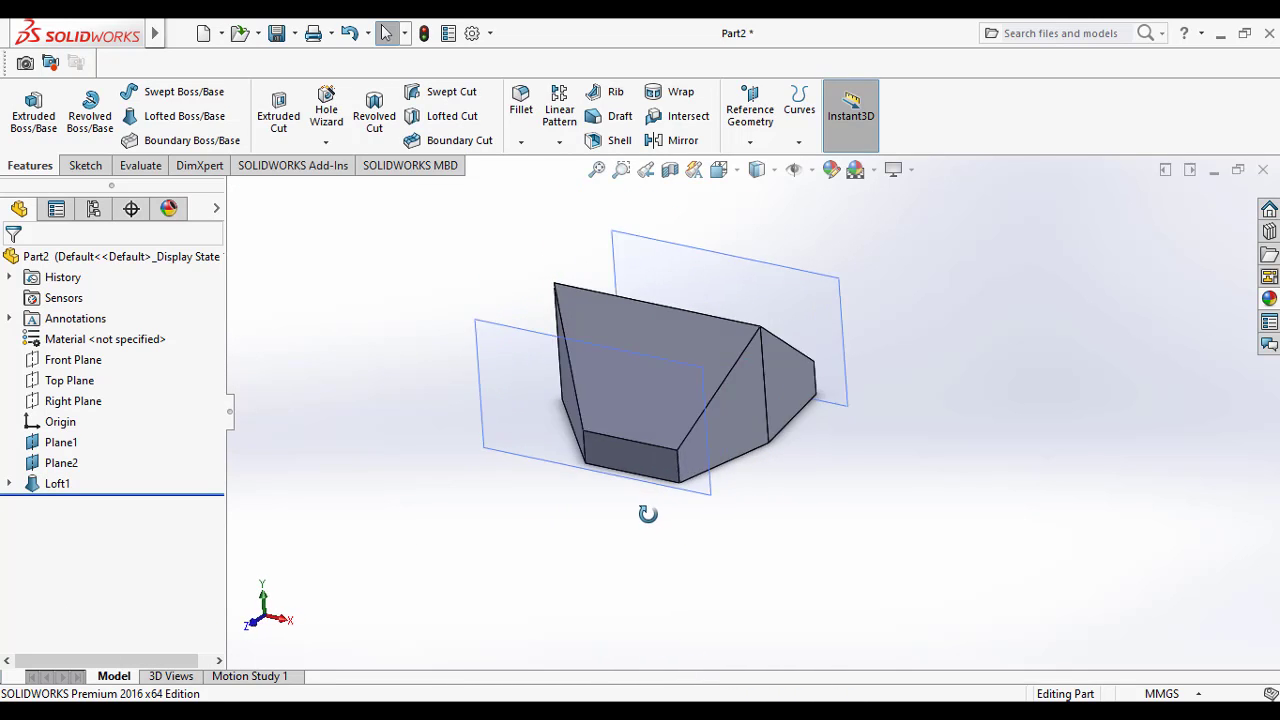
Step: Edit the loft to remove 3DSketch3 and 3DSketch2 from its guide curves, keeping only 3DSketch4 and 3DSketch5
right_click(57, 483)
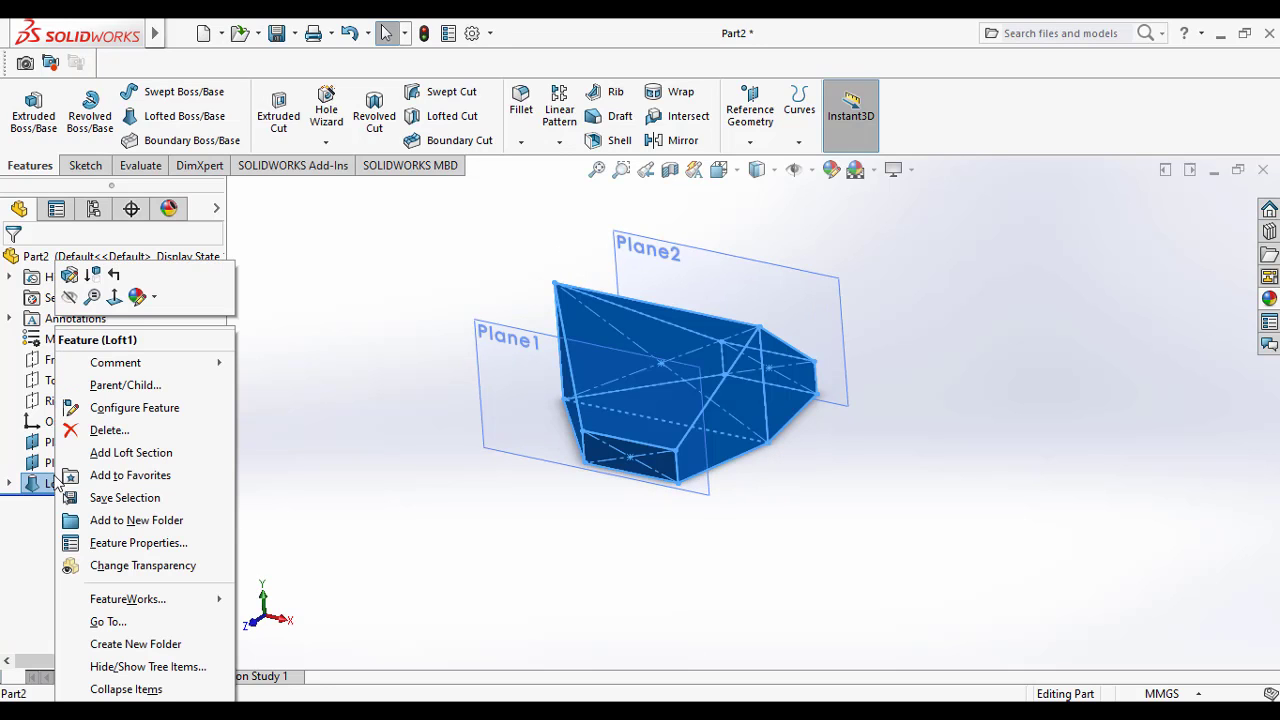
left_click(69, 277)
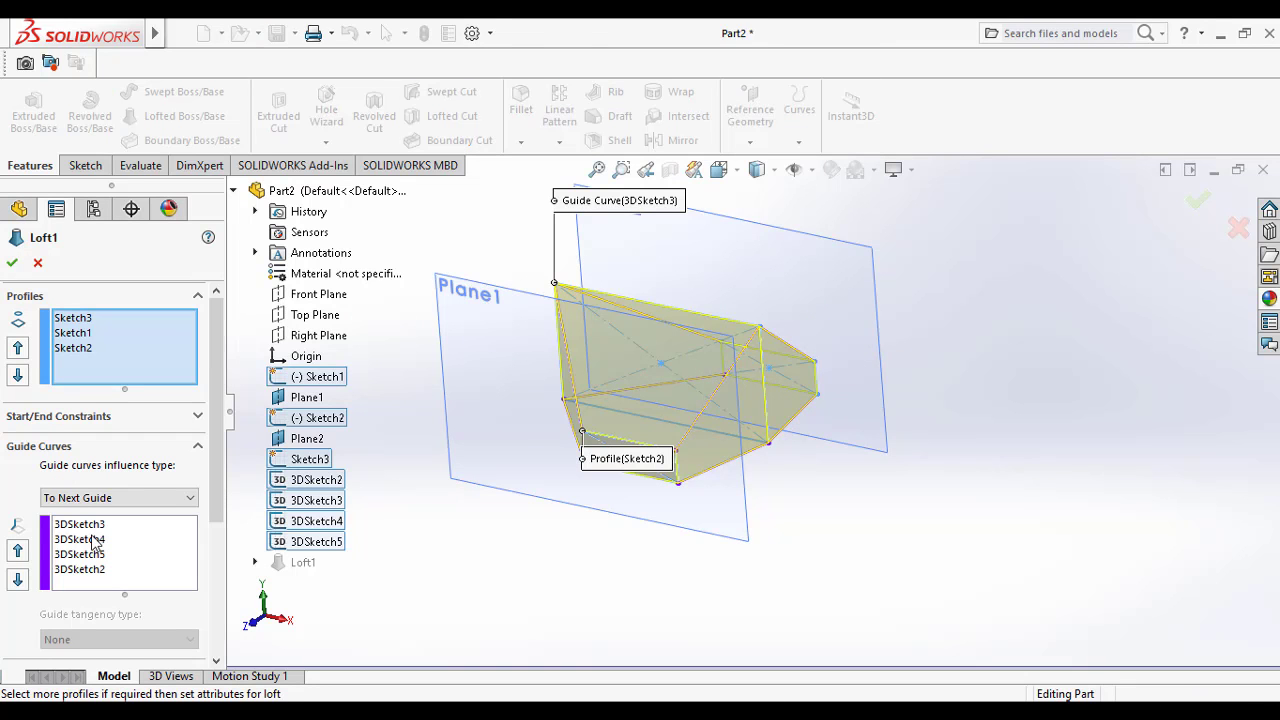
left_click(87, 528)
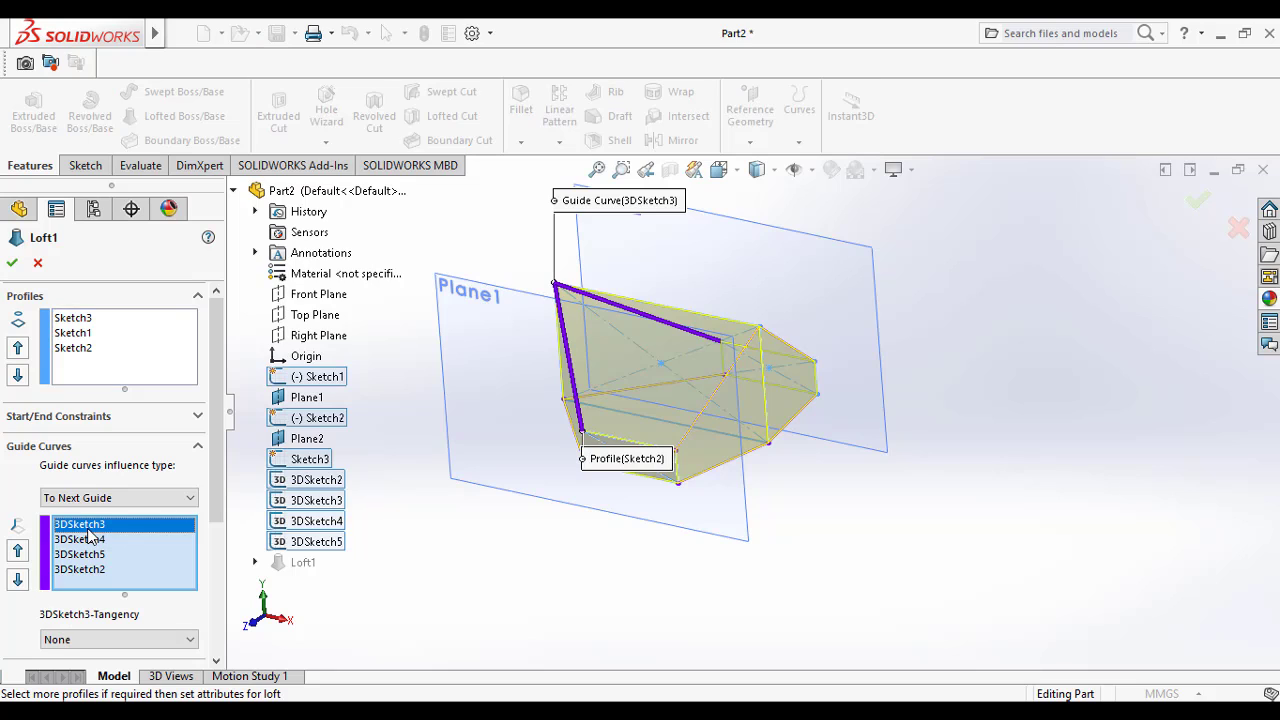
key("Delete")
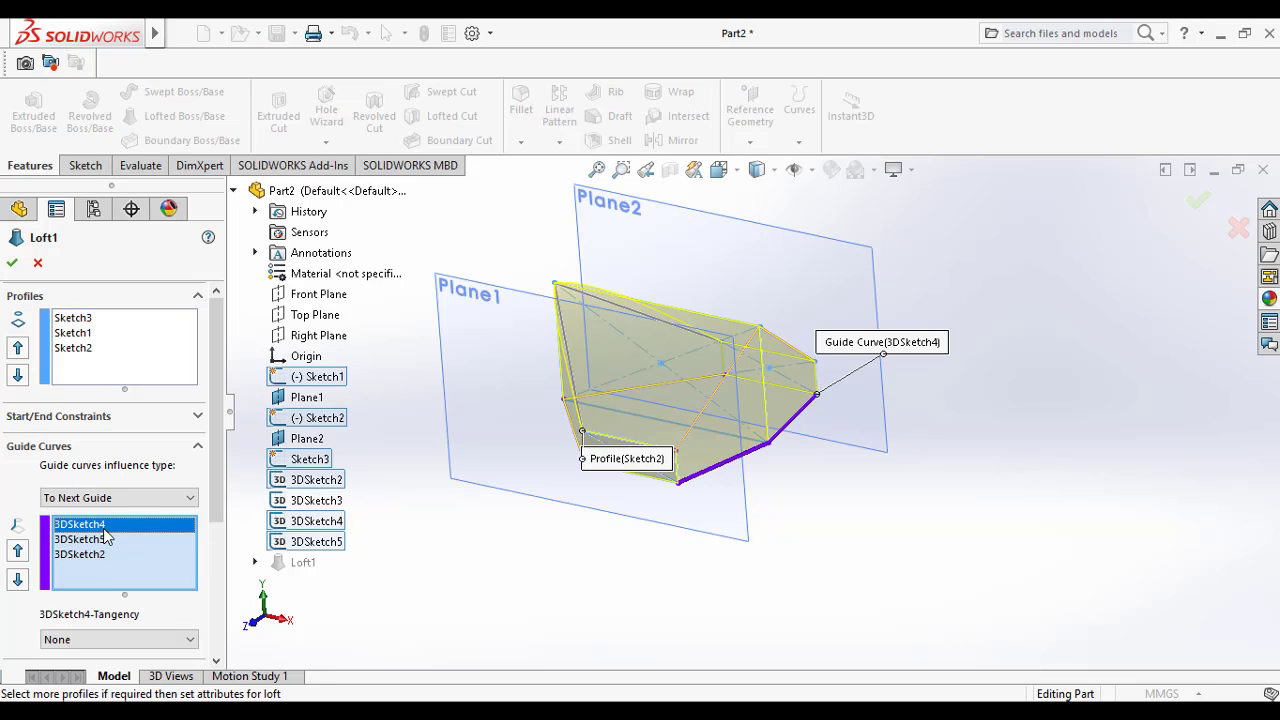
left_click(97, 540)
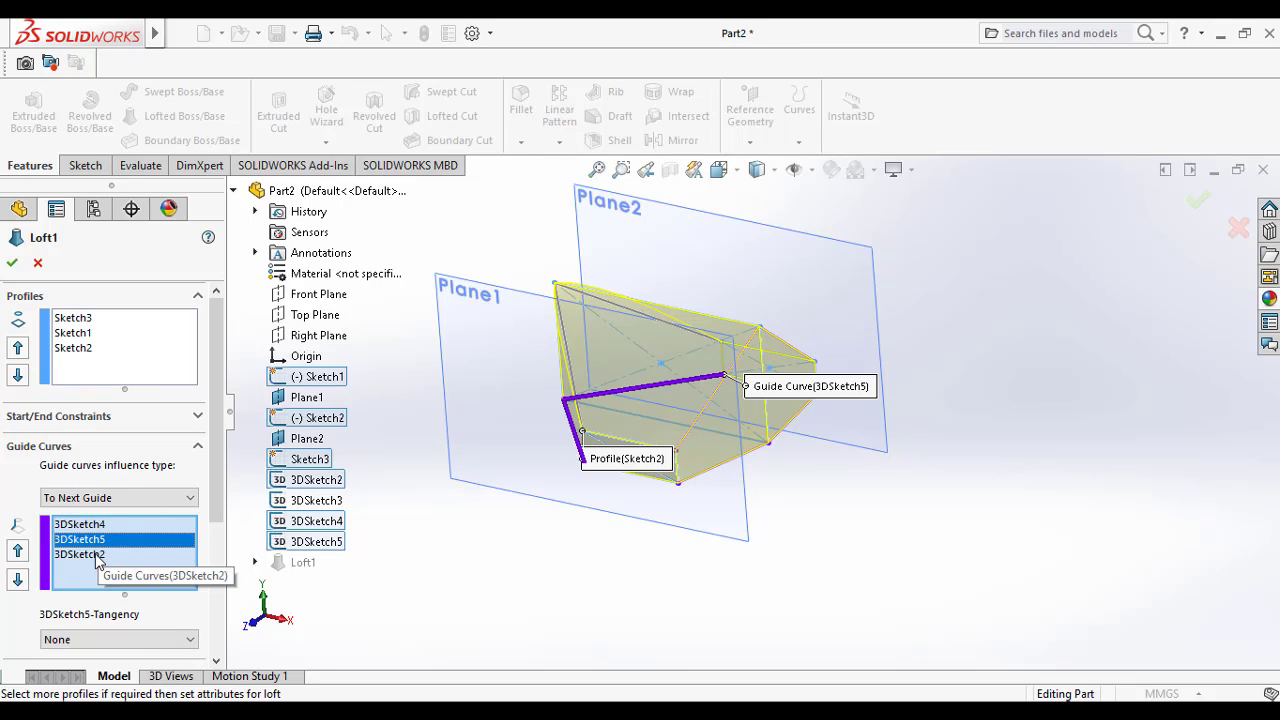
left_click(97, 556)
key("Delete")
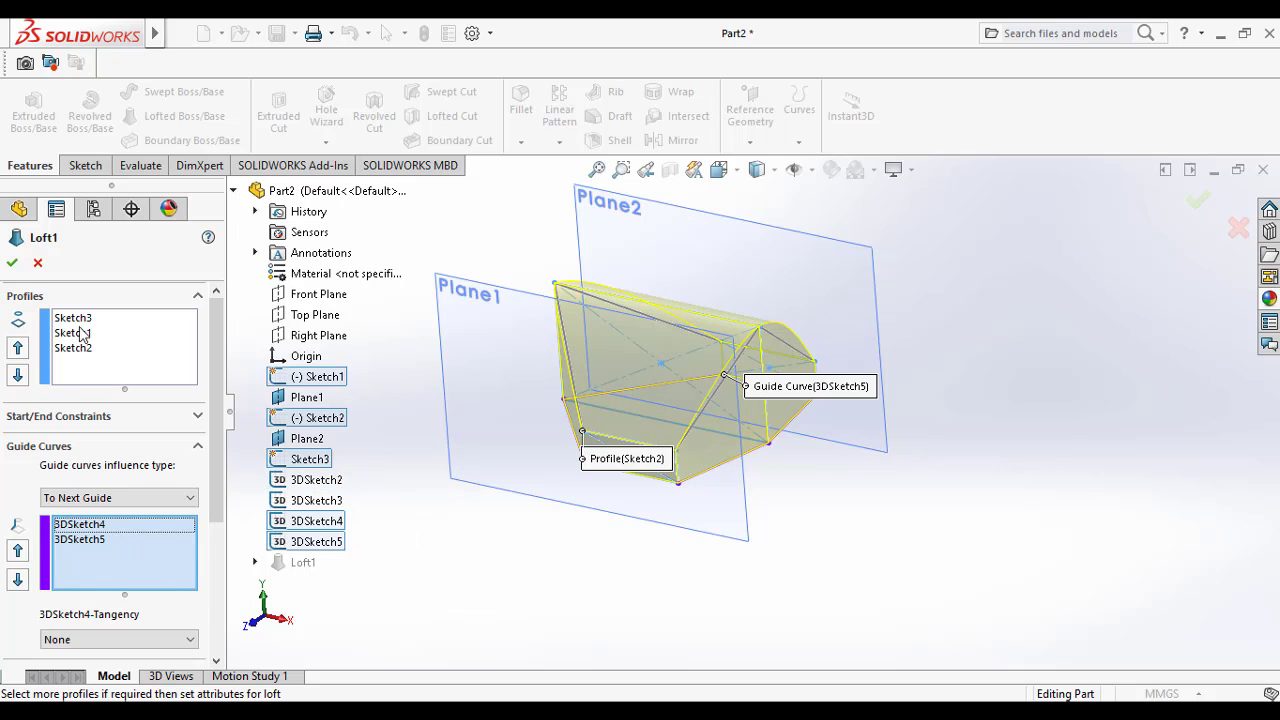
left_click(14, 264)
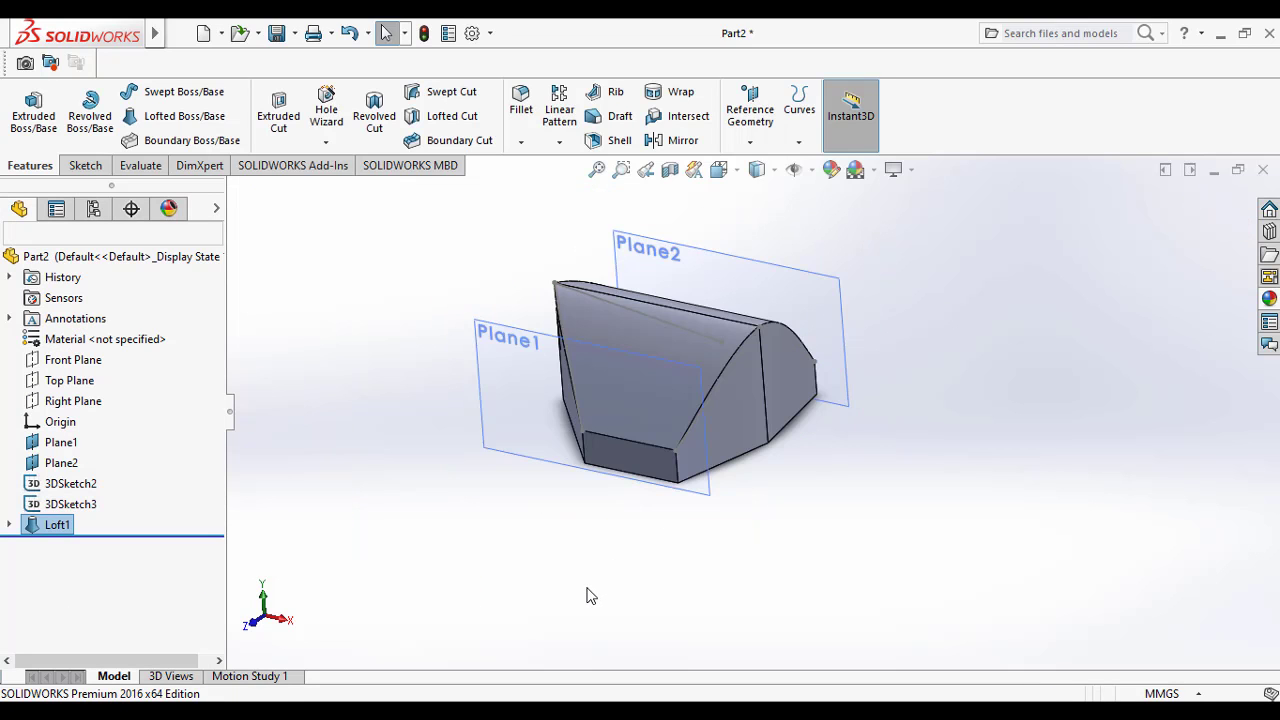
Step: Examine the loft's upper and side faces from several directions, ending in the Trimetric view
middle_click_drag(689, 627, 700, 450)
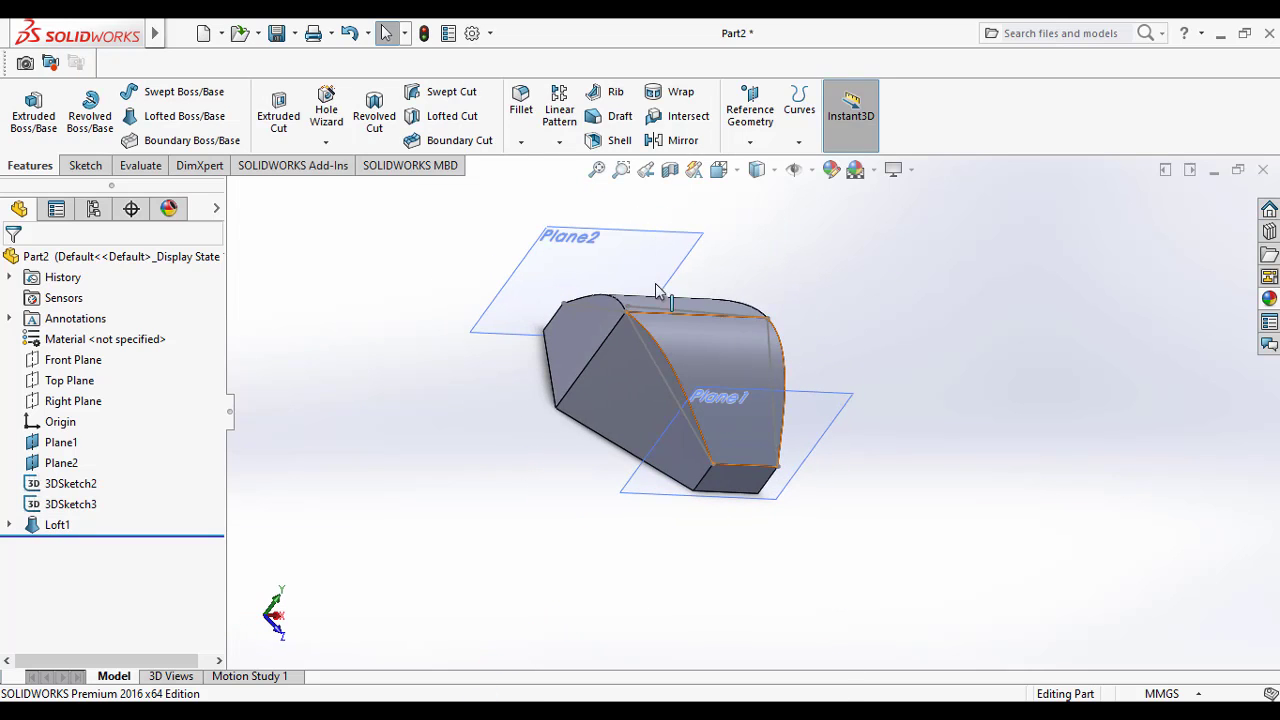
left_click(640, 400)
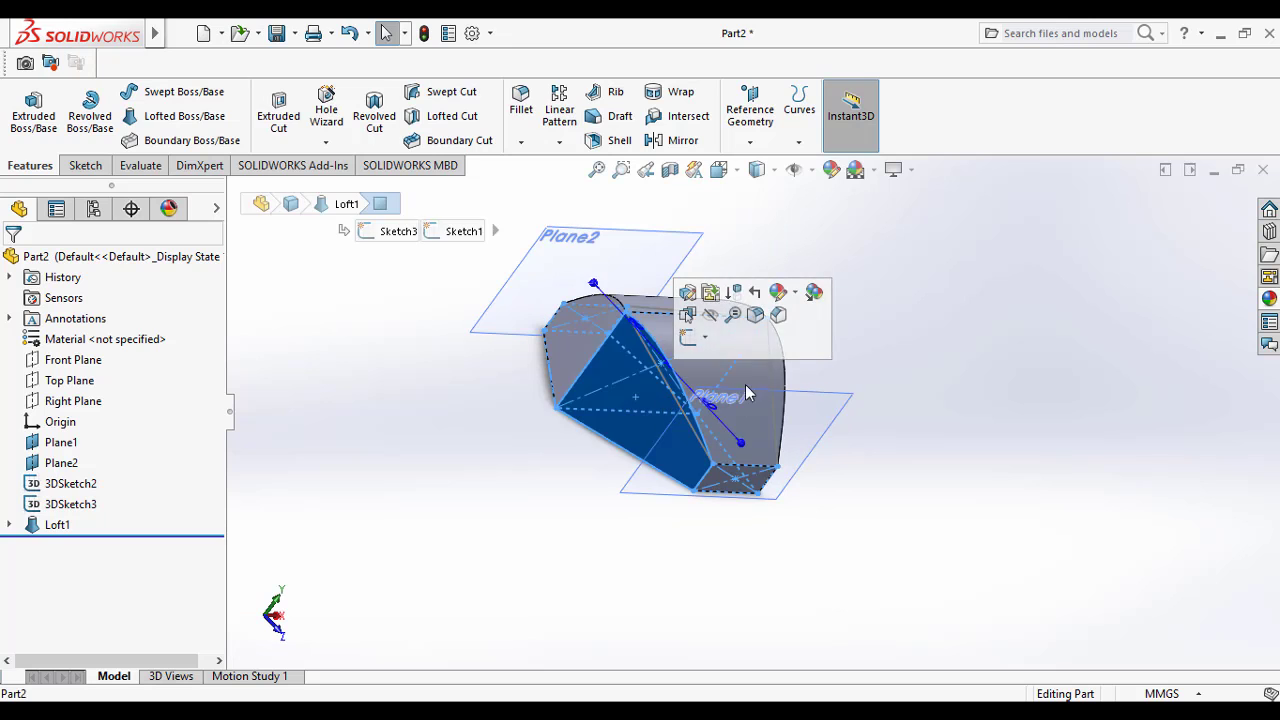
left_click(748, 440)
mouse_move(771, 462)
middle_mouse_down()
mouse_move(630, 333)
mouse_move(761, 425)
mouse_move(789, 423)
middle_mouse_up()
left_click(650, 355)
left_click(384, 400)
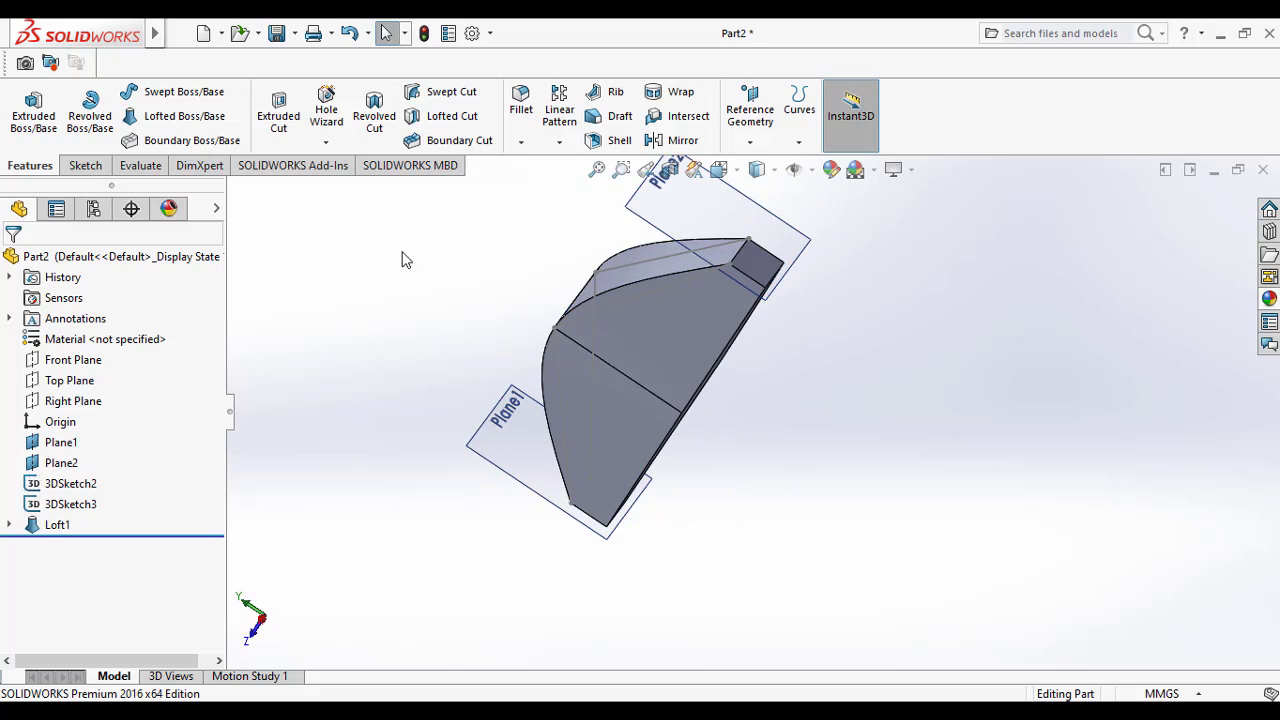
left_click(719, 170)
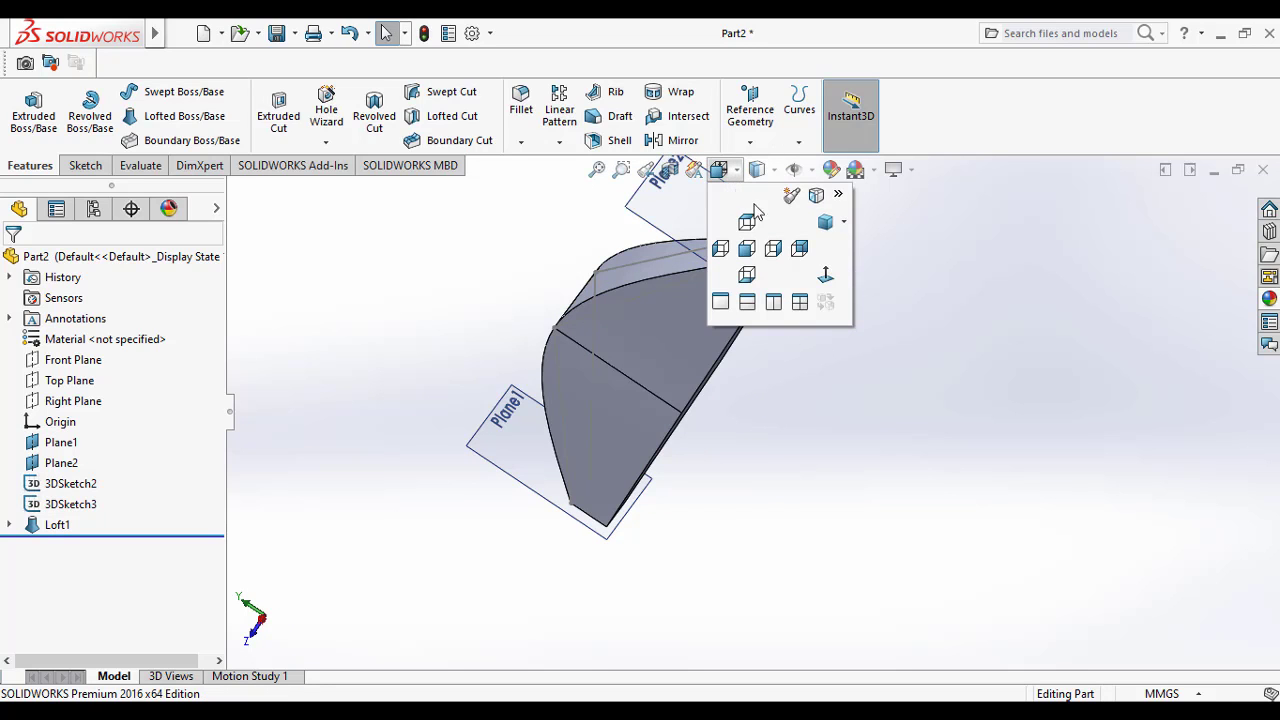
left_click(825, 224)
left_click(984, 356)
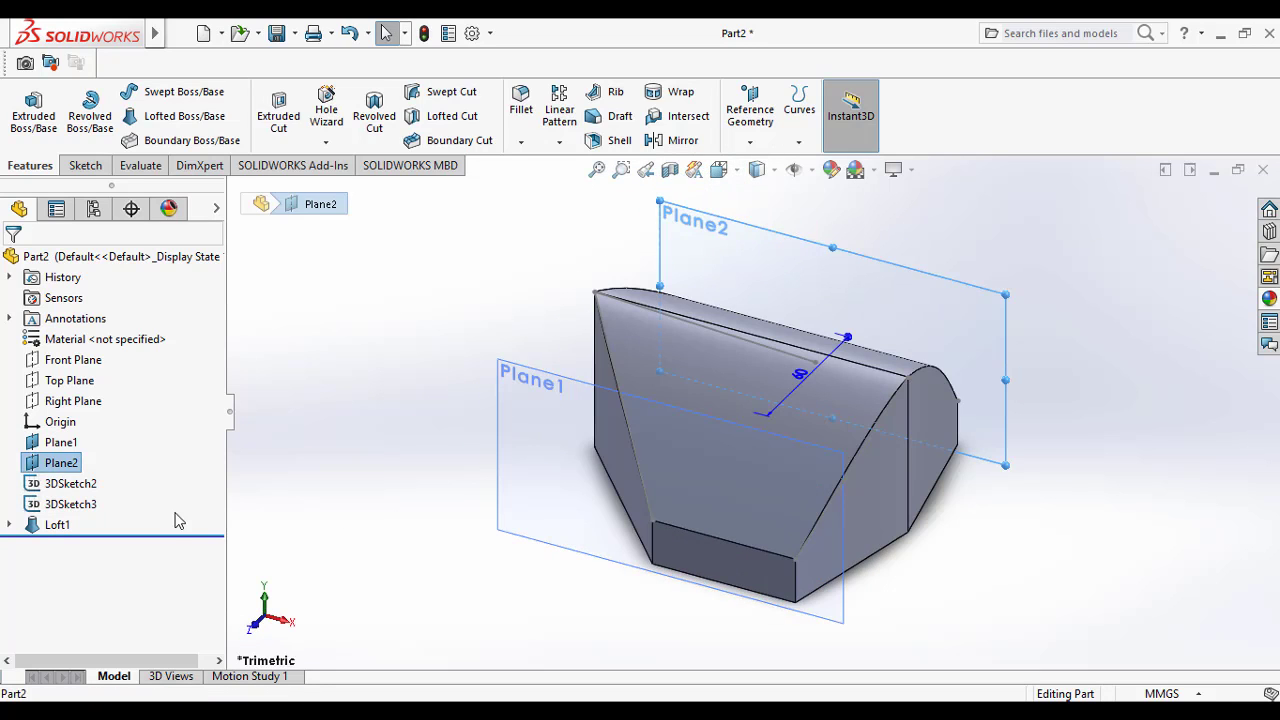
Step: Reopen the loft for editing and set its guide curves influence type to To Next Edge
right_click(35, 525)
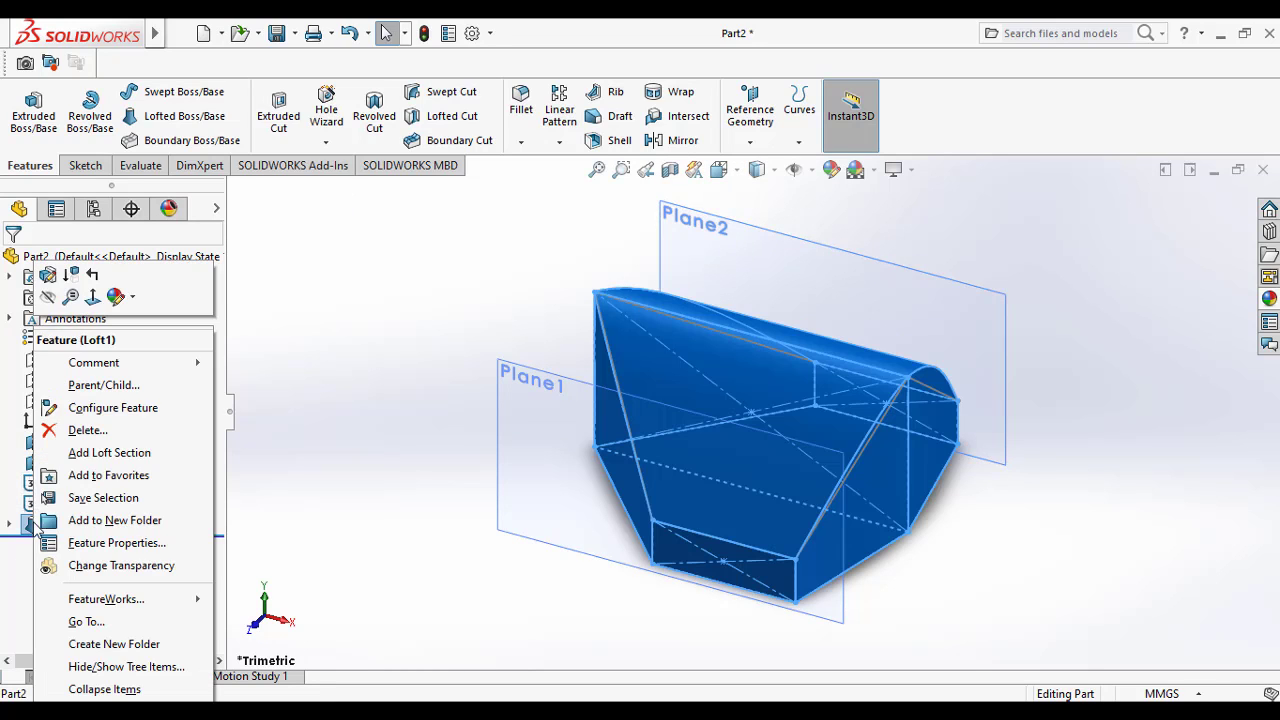
left_click(47, 275)
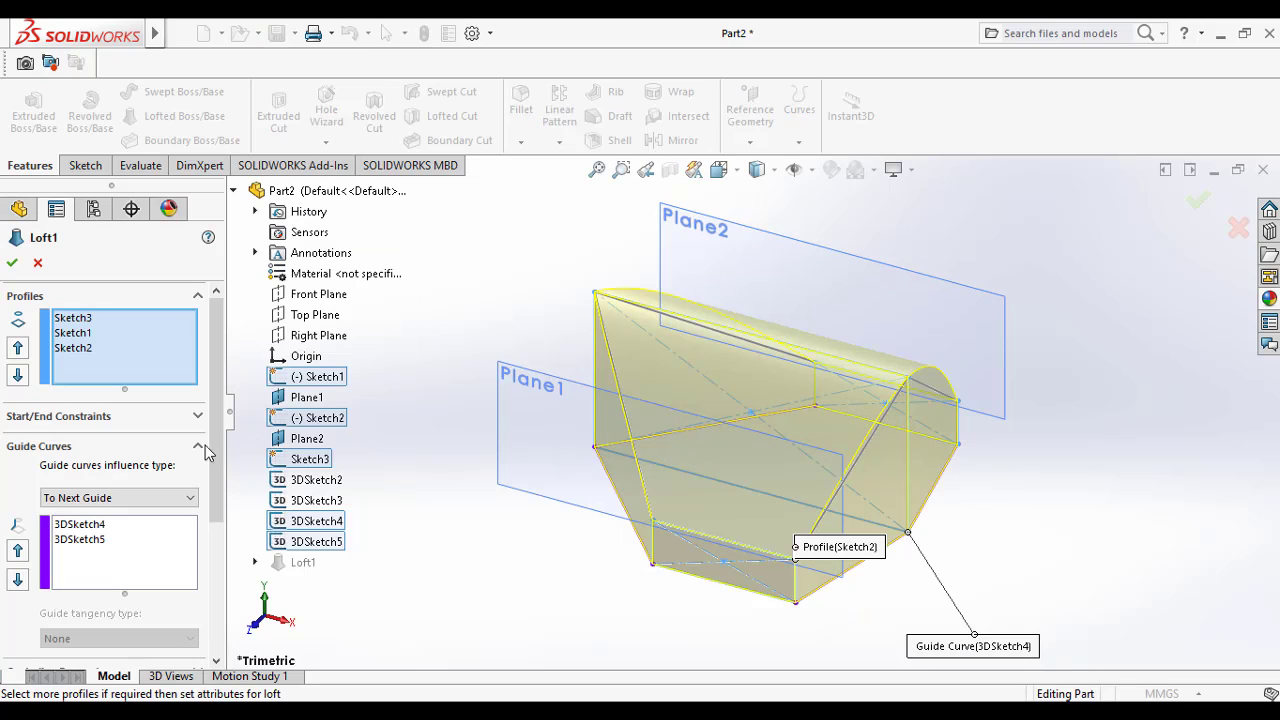
left_click_drag(220, 482, 216, 627)
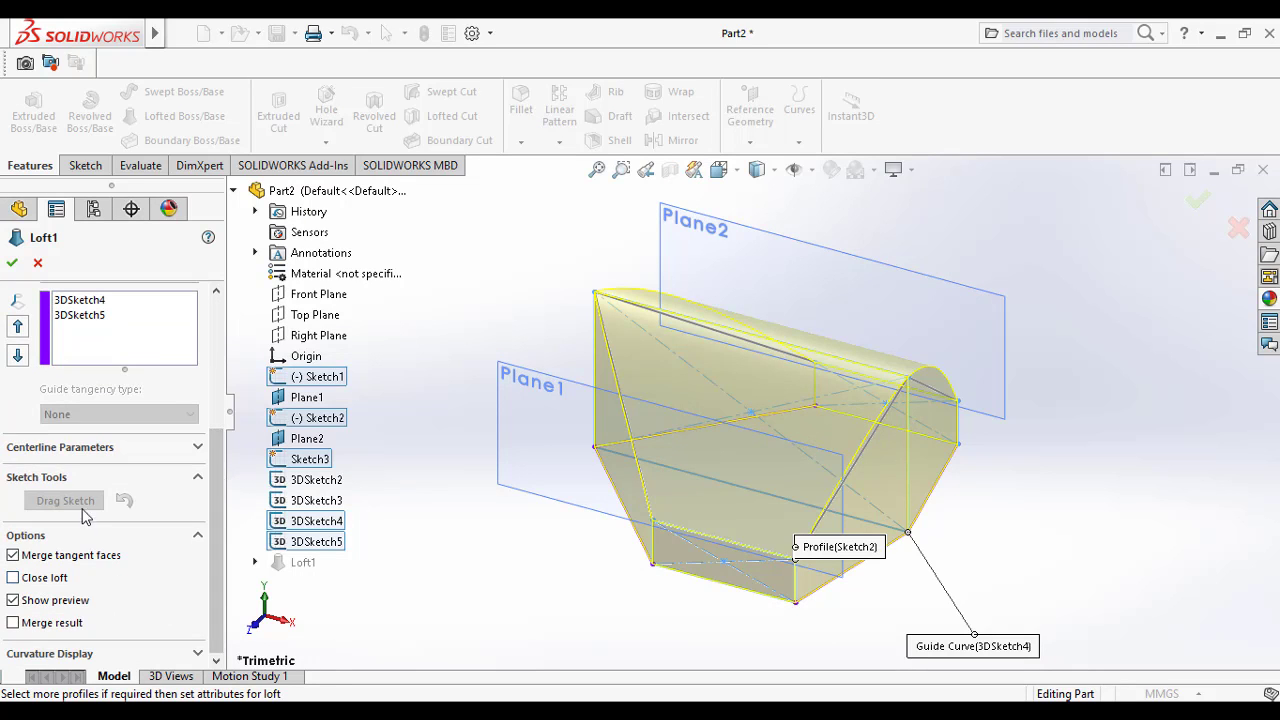
scroll(150, 420, "up", 2)
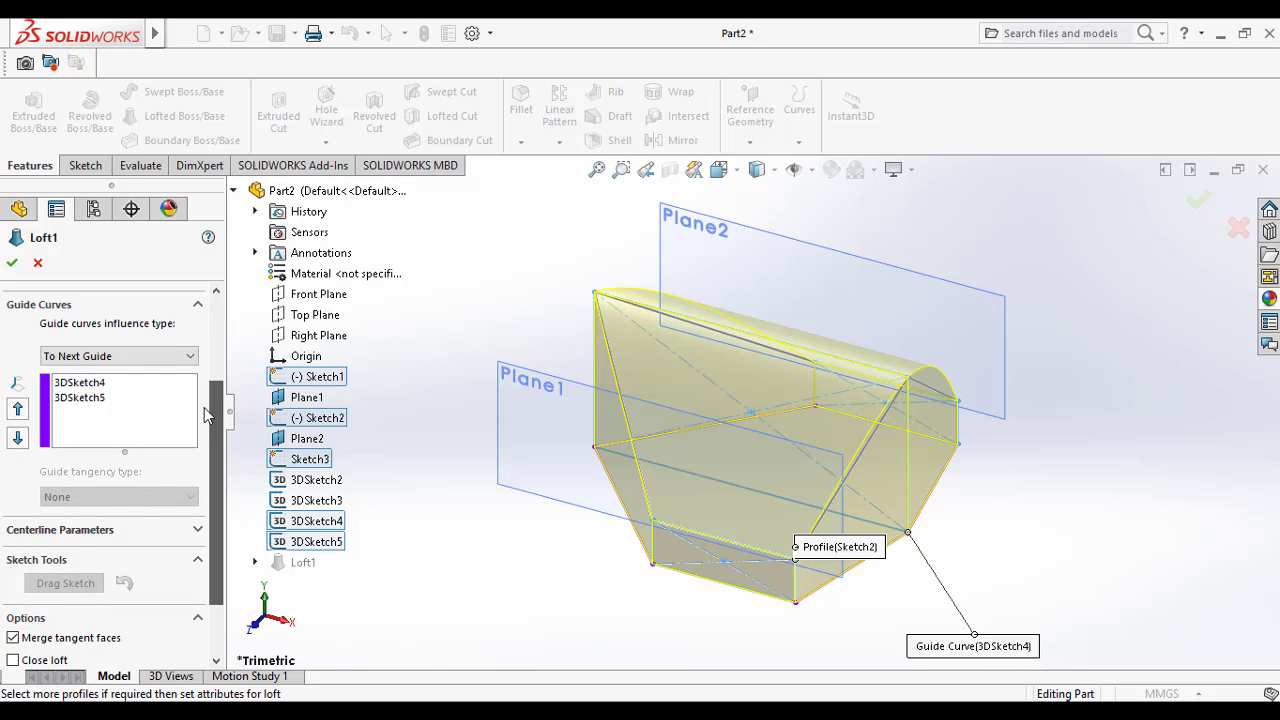
left_click(120, 357)
left_click(118, 398)
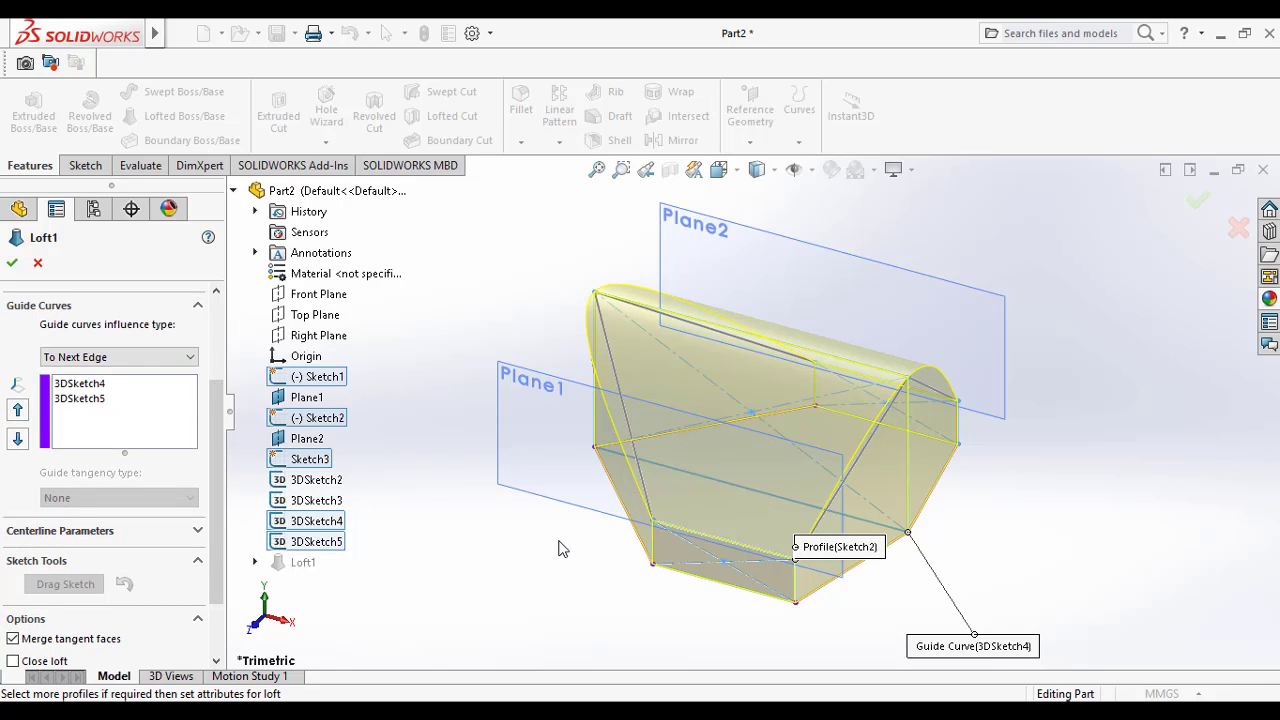
Step: Compare the guide curves influence types To Next Guide, To Next Edge and To Next Sharp in the loft preview
middle_click_drag(518, 543, 657, 607)
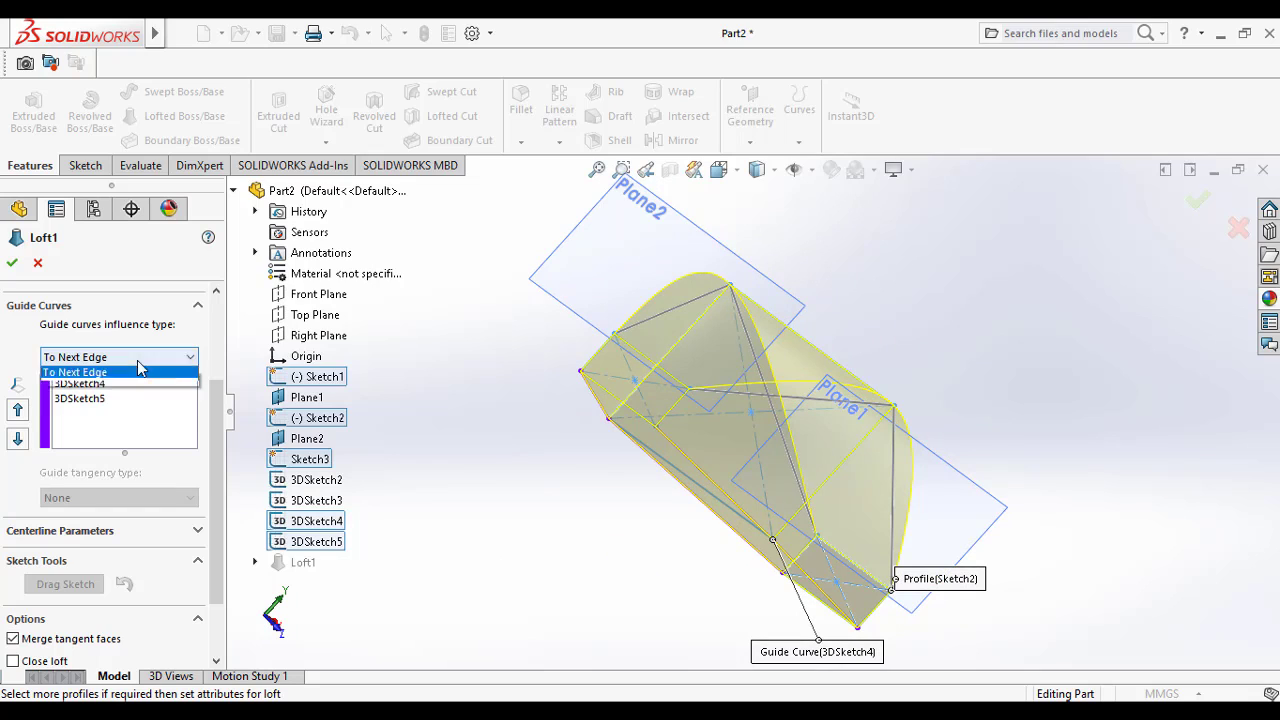
left_click(138, 371)
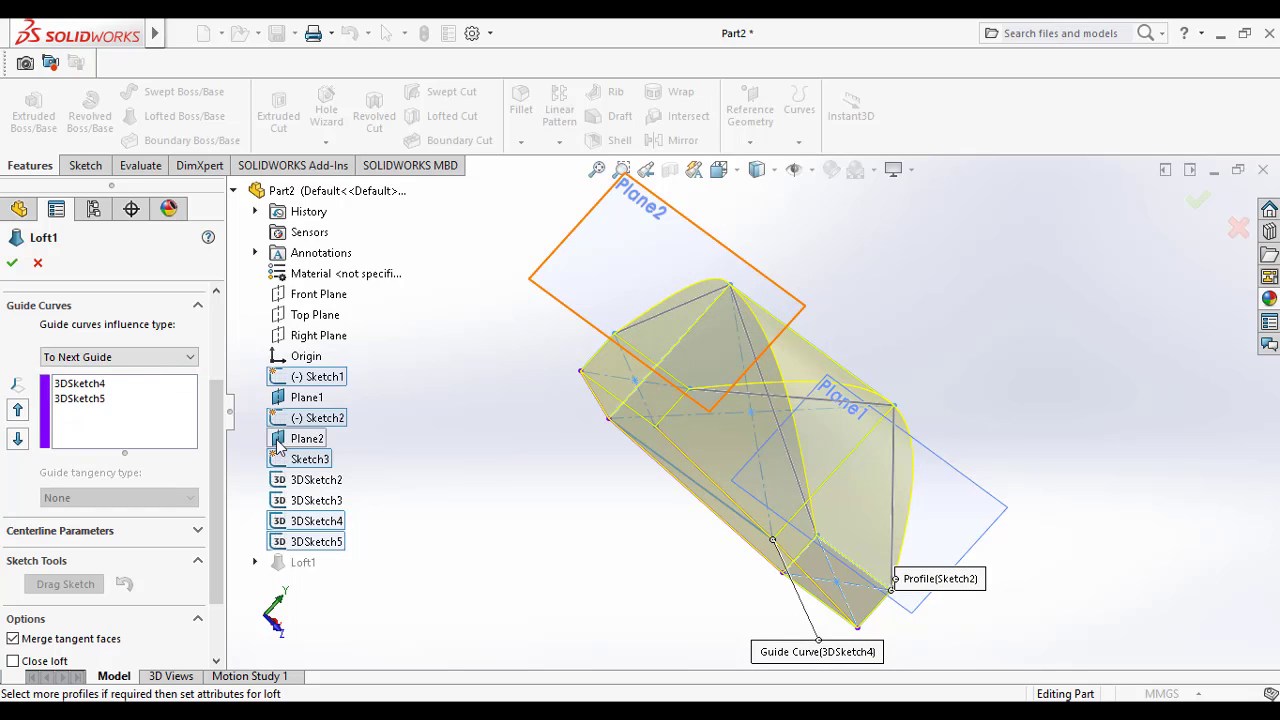
left_click(125, 357)
left_click(128, 398)
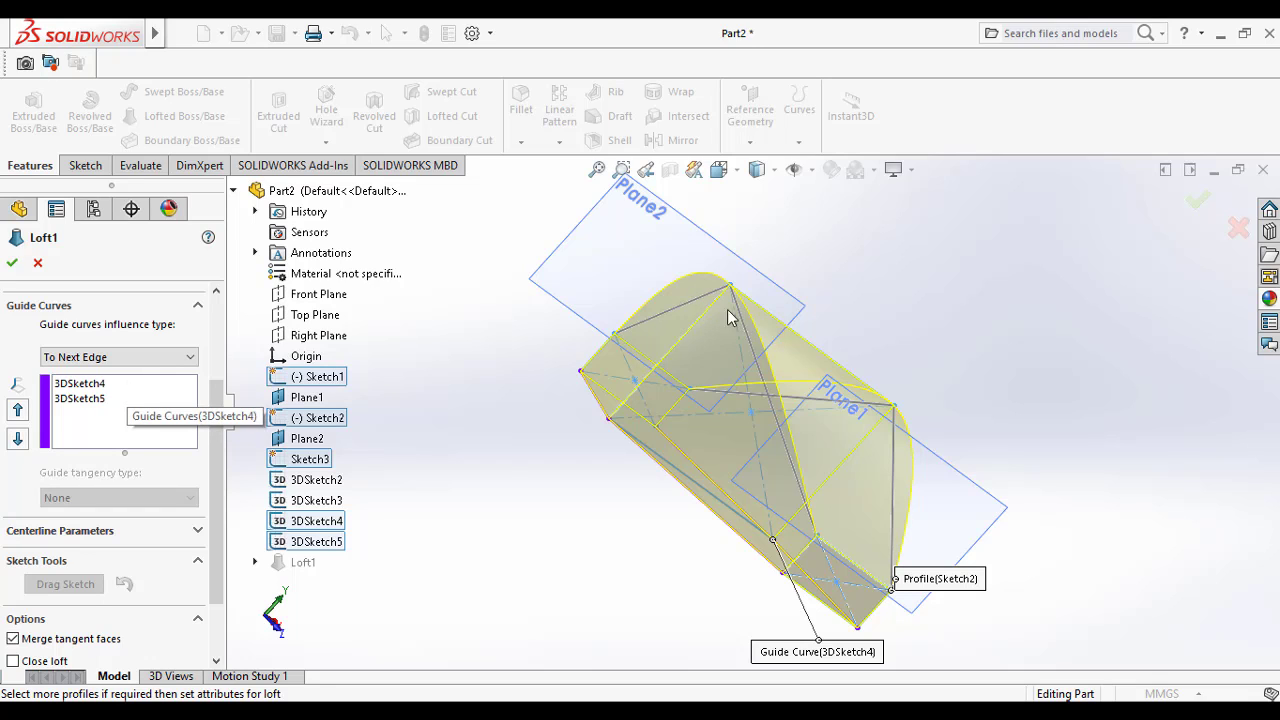
left_click(120, 357)
left_click(122, 388)
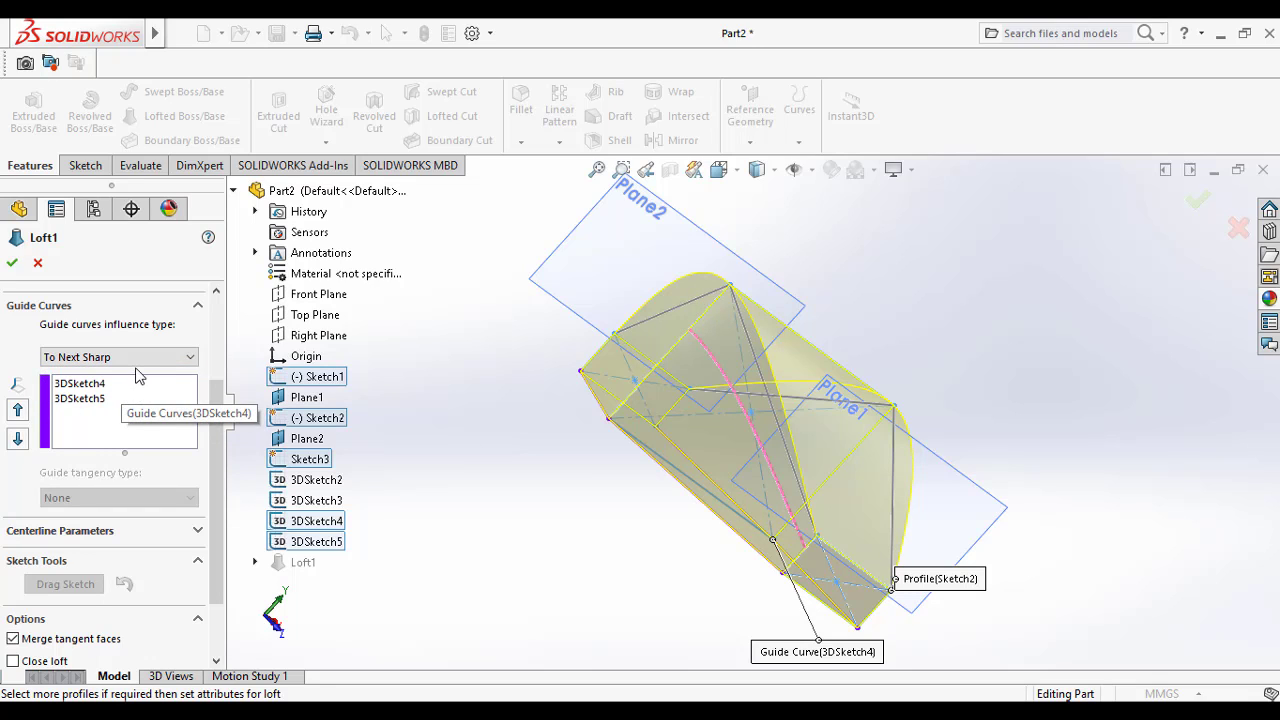
Step: Set the guide curves influence type to Global and accept the edited loft
left_click(136, 358)
left_click(120, 416)
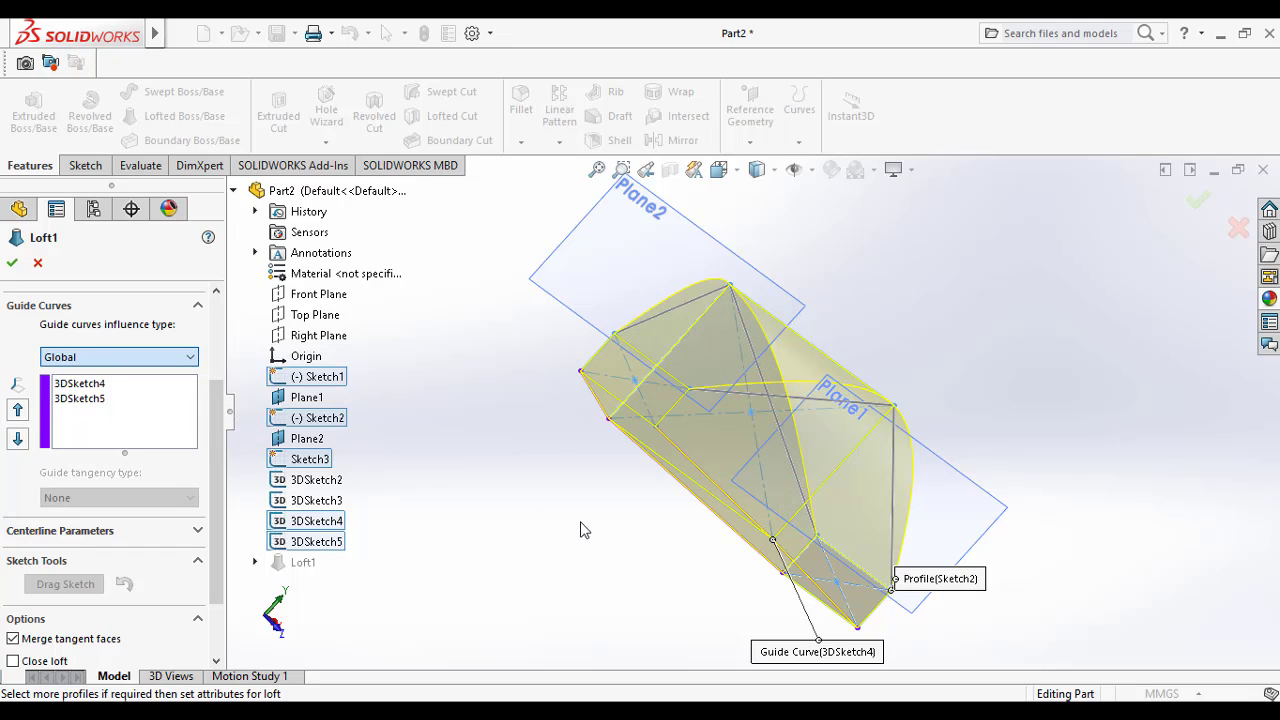
middle_click_drag(565, 538, 470, 567)
left_click(12, 263)
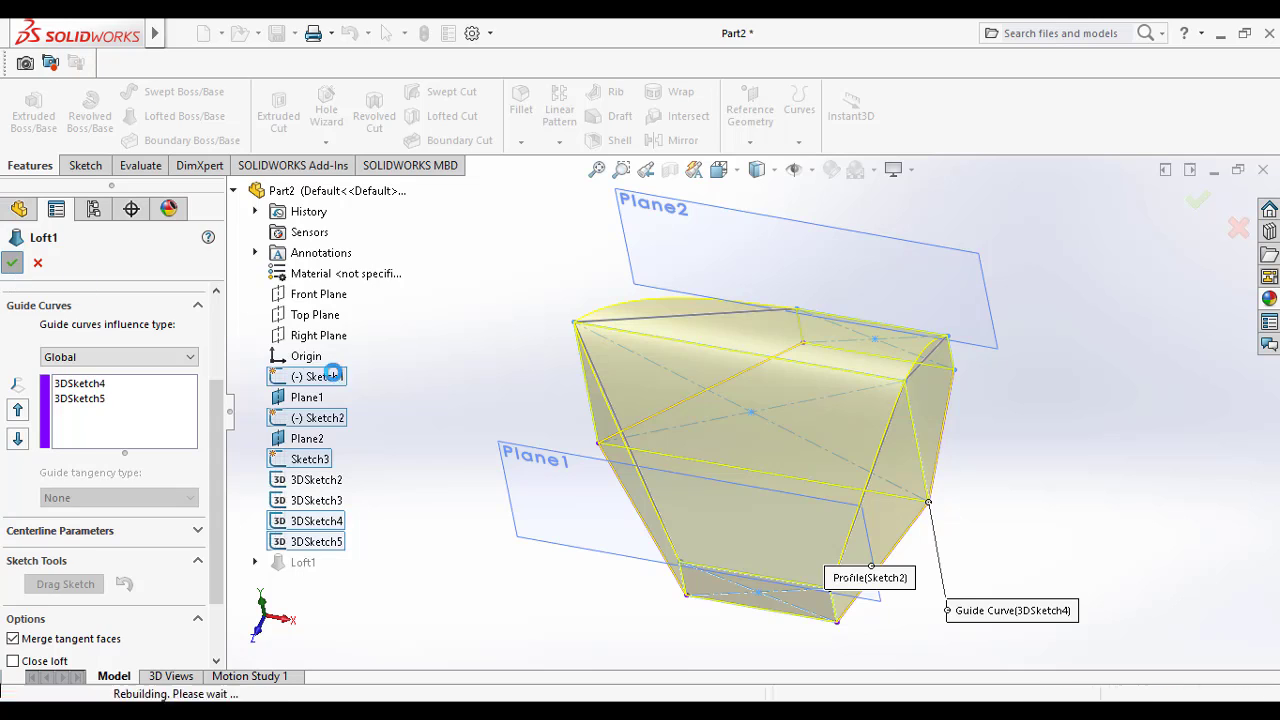
middle_click_drag(838, 457, 783, 490)
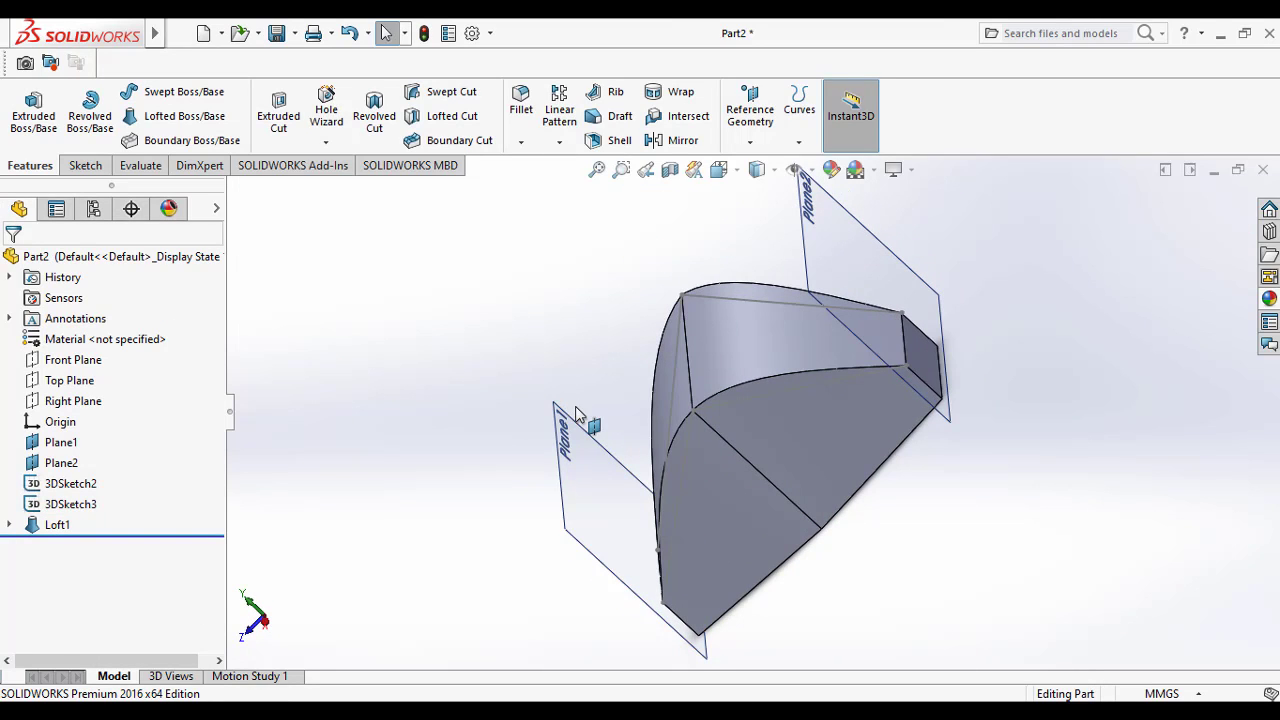